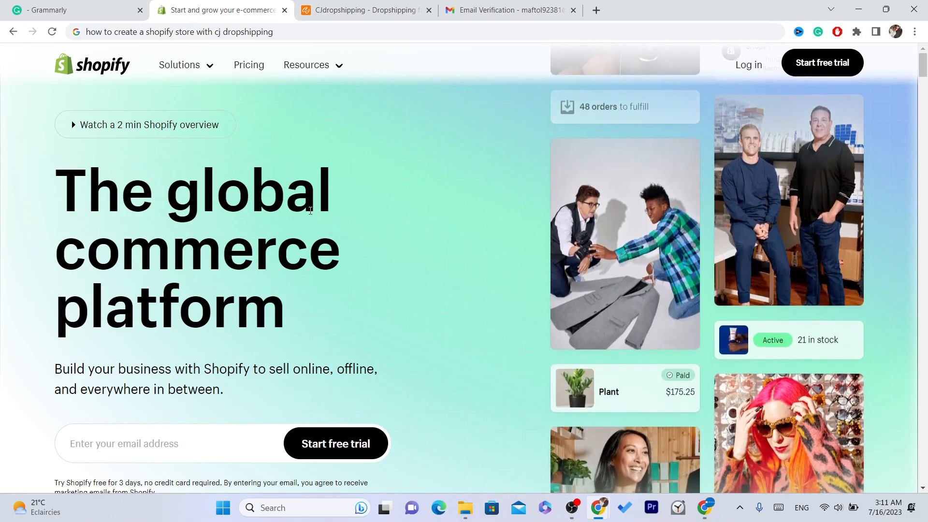
Step: Glance at the CJdropshipping tab, then come back to the Shopify homepage
left_click(401, 6)
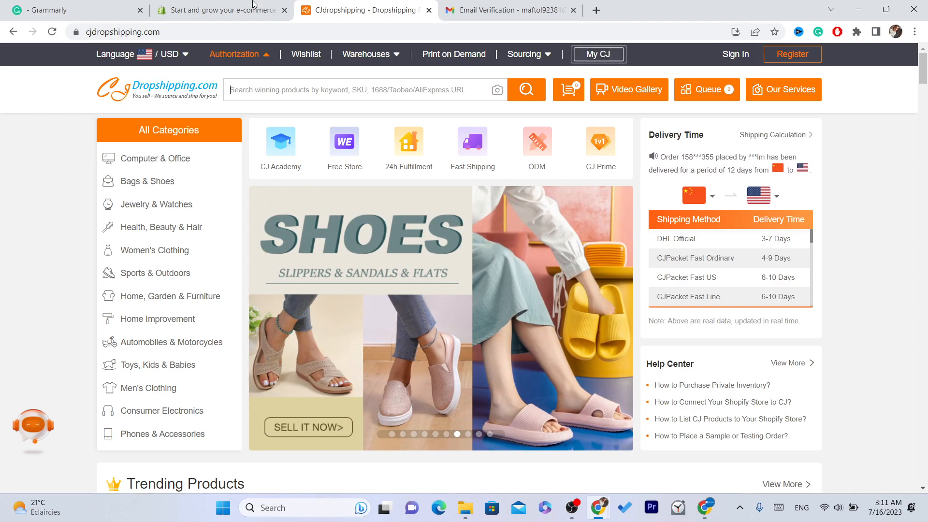
left_click(257, 5)
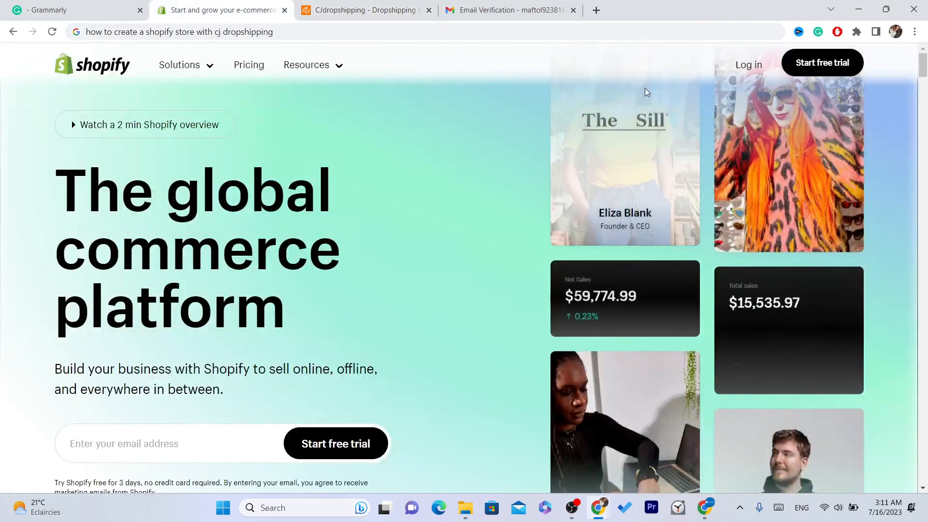
Step: Log in to Shopify, open the TEST for VIDEO store admin, then return to CJdropshipping
left_click(744, 69)
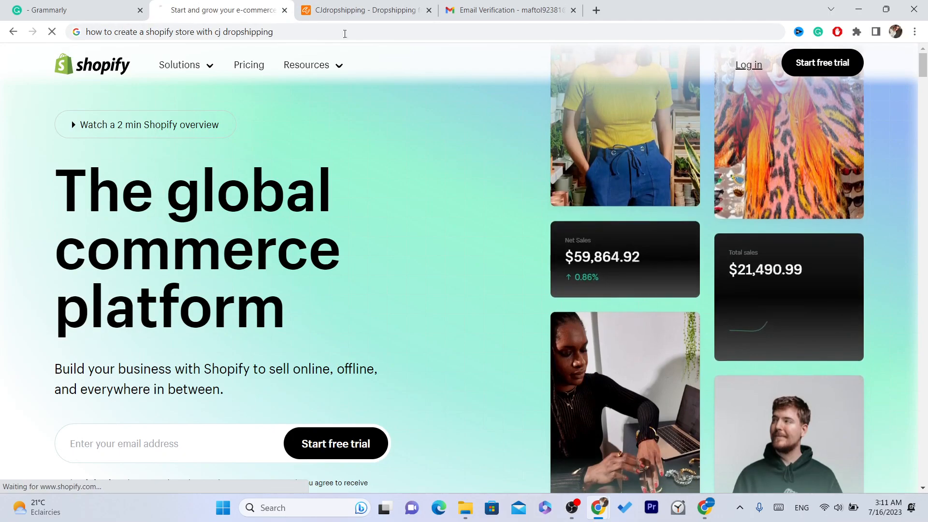
left_click(320, 14)
left_click(257, 15)
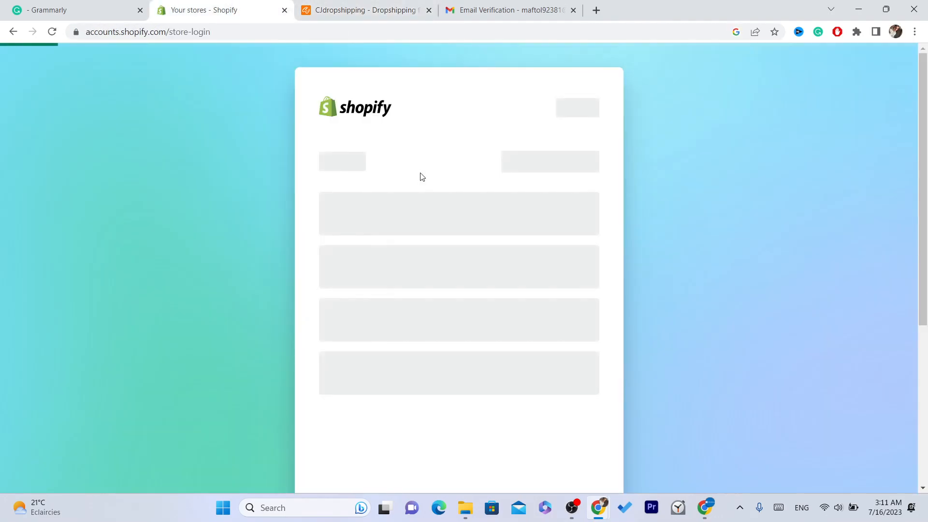
left_click(409, 303)
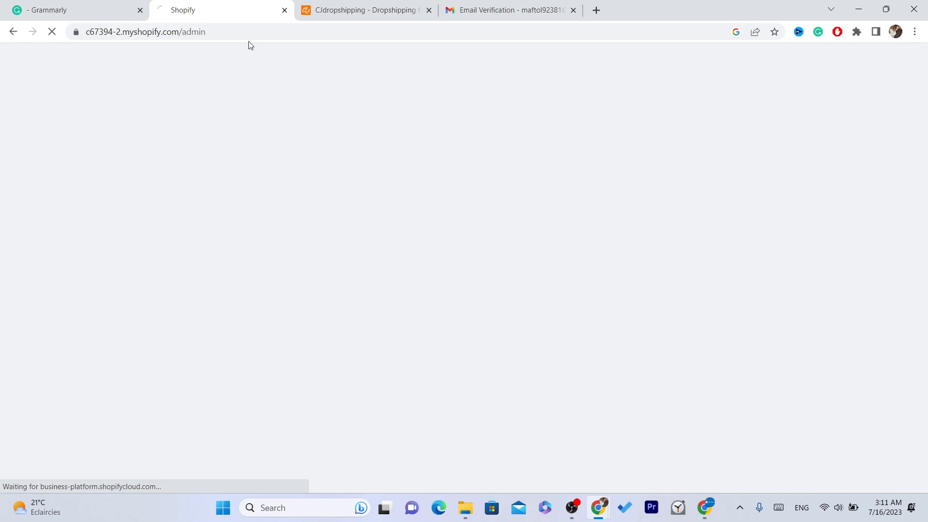
double_click(236, 30)
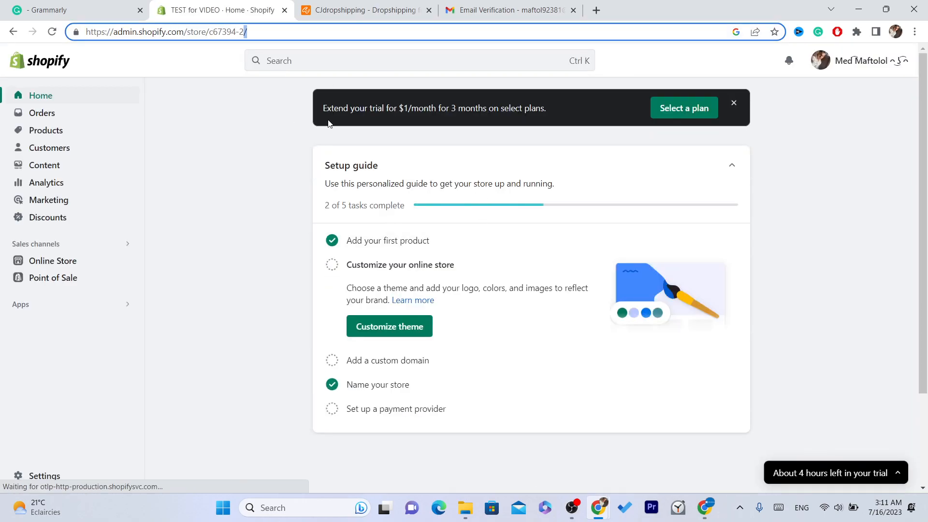
left_click(347, 4)
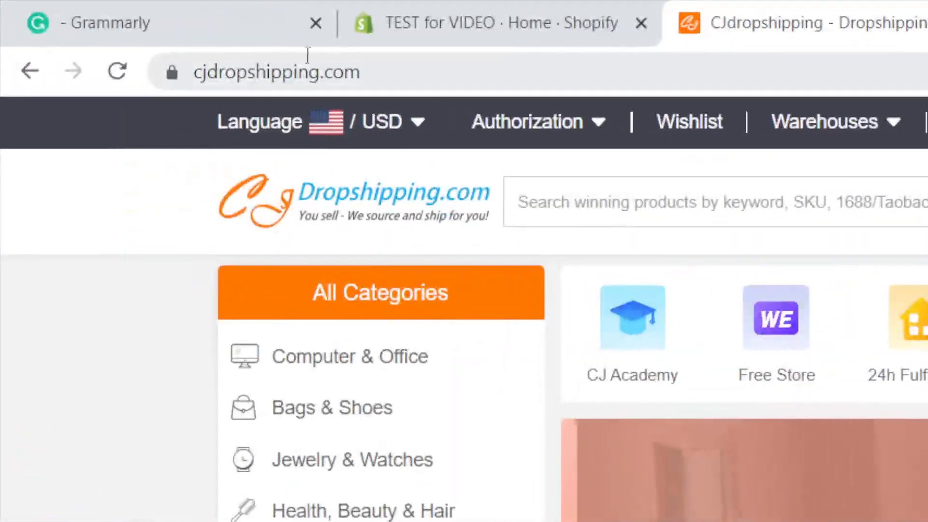
Step: Sign in to CJdropshipping through the Register page using a Google account
left_click(380, 63)
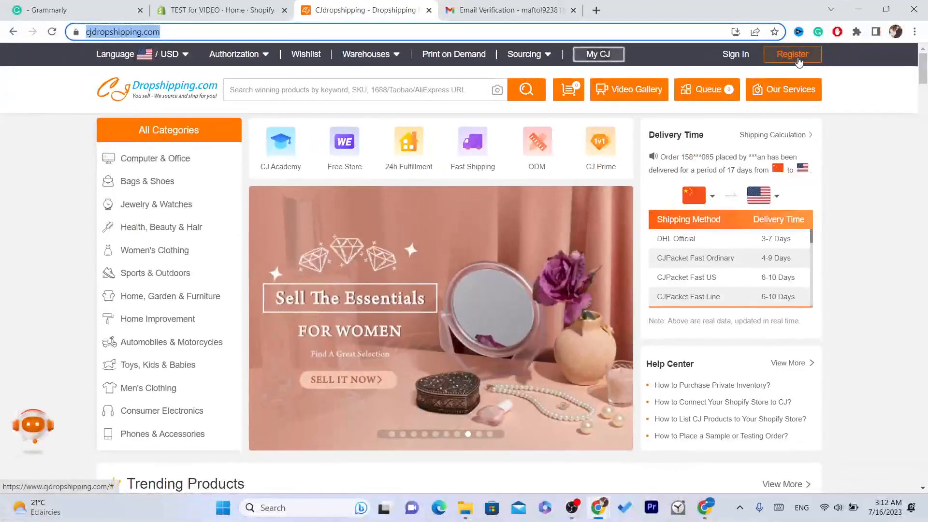
left_click(797, 59)
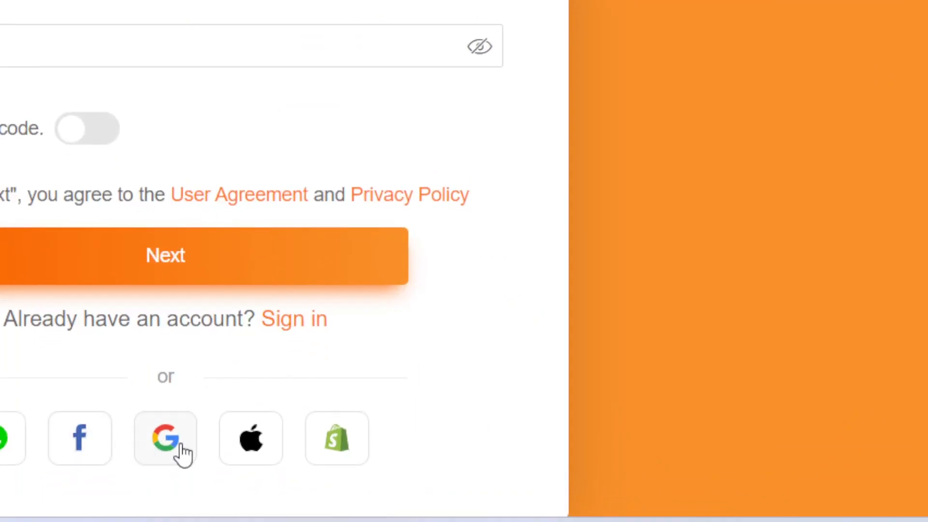
left_click(184, 454)
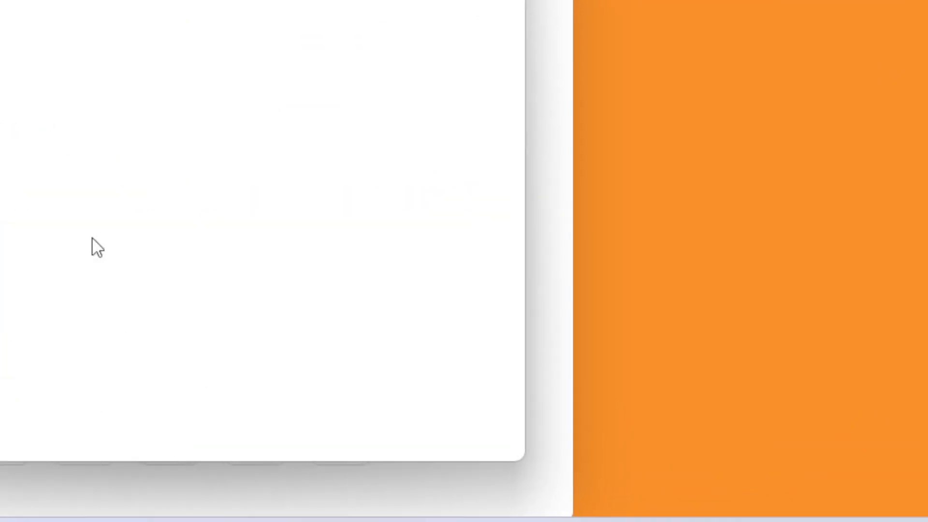
left_click(83, 81)
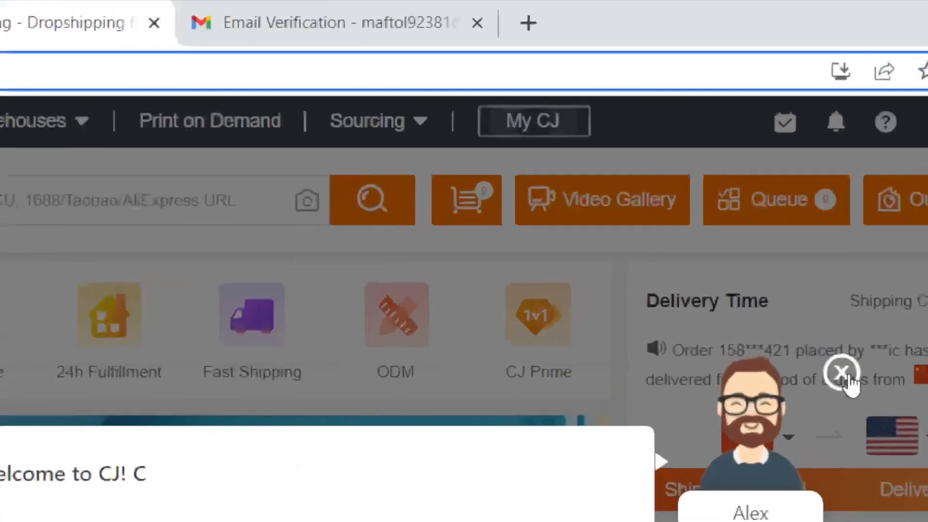
Step: Dismiss the overlays and use Authorization > Shopify to add a Shopify store
left_click(844, 375)
mouse_move(235, 56)
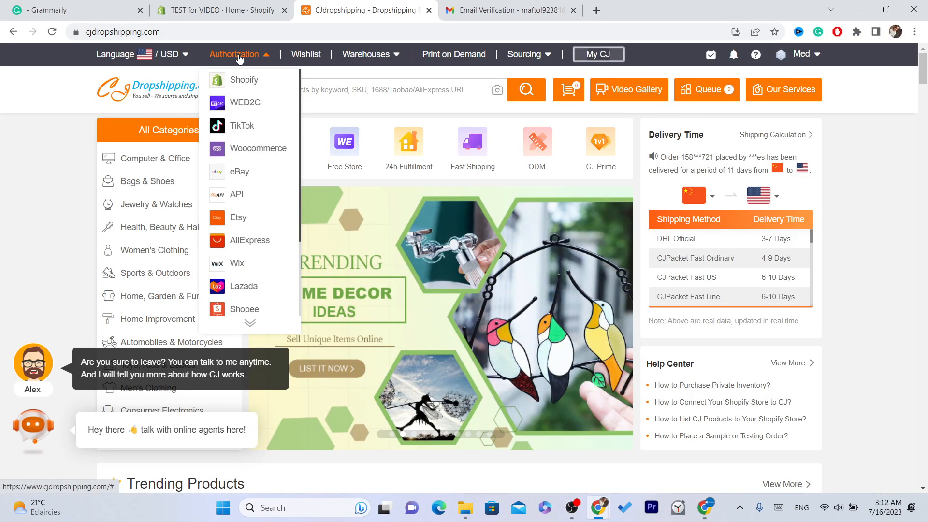
left_click(246, 82)
left_click(316, 32)
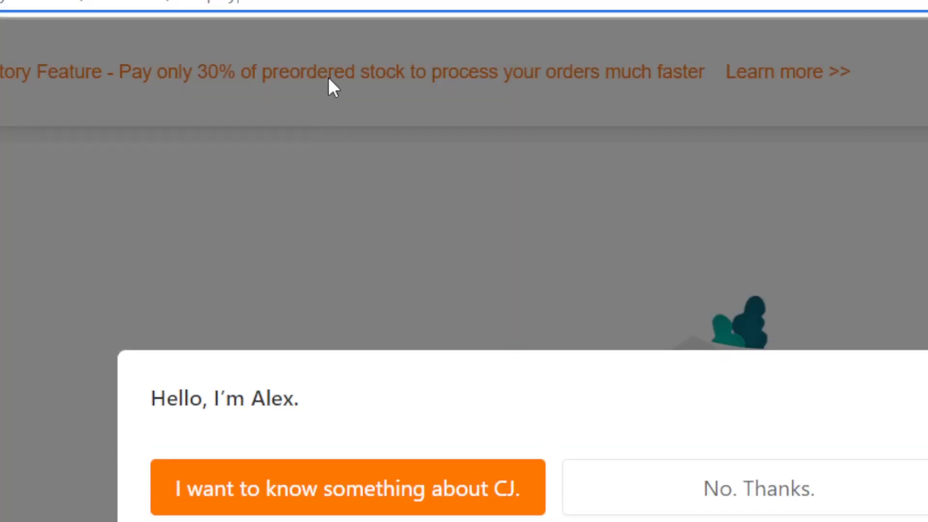
left_click(829, 302)
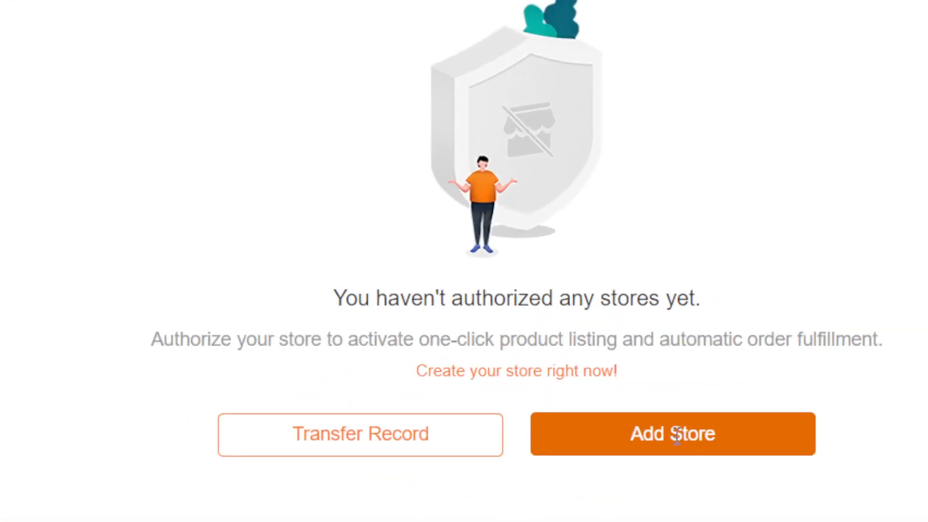
left_click(603, 368)
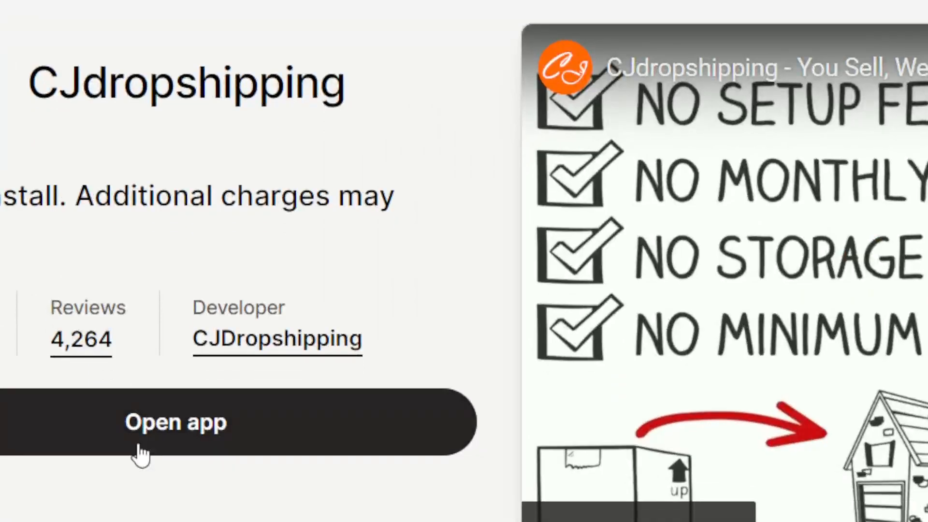
Step: Open the CJdropshipping app from its Shopify App Store listing
left_click(156, 312)
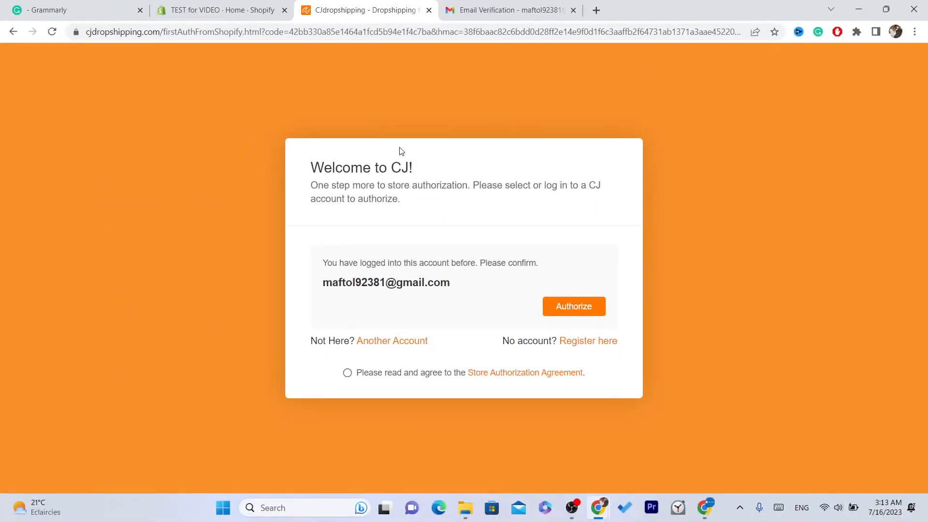
Step: Accept the Store Authorization Agreement, confirm, and authorize the Shopify store connection
left_click_drag(293, 129, 564, 340)
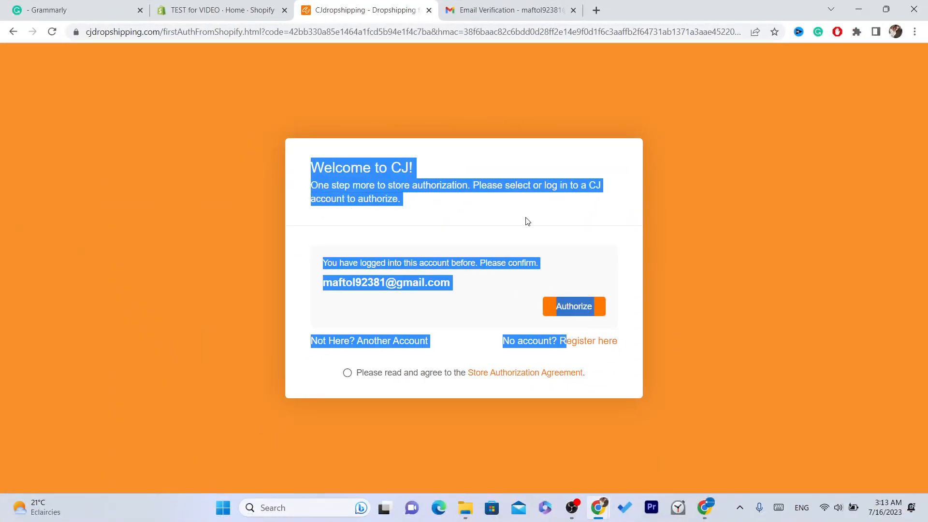
left_click(573, 309)
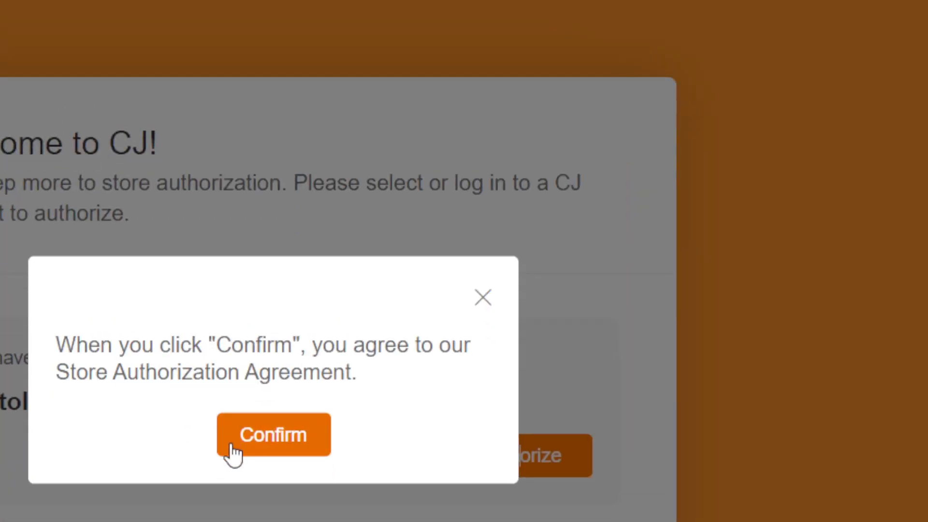
left_click(276, 440)
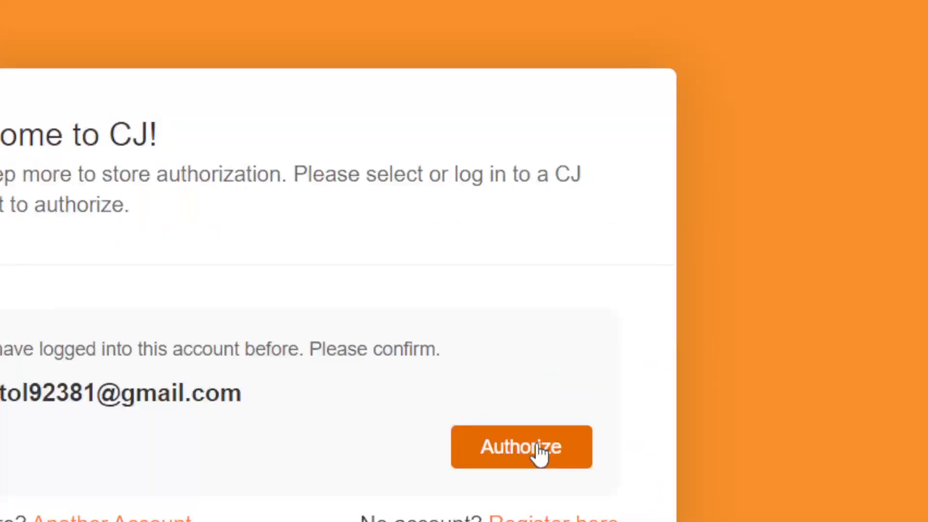
left_click(537, 445)
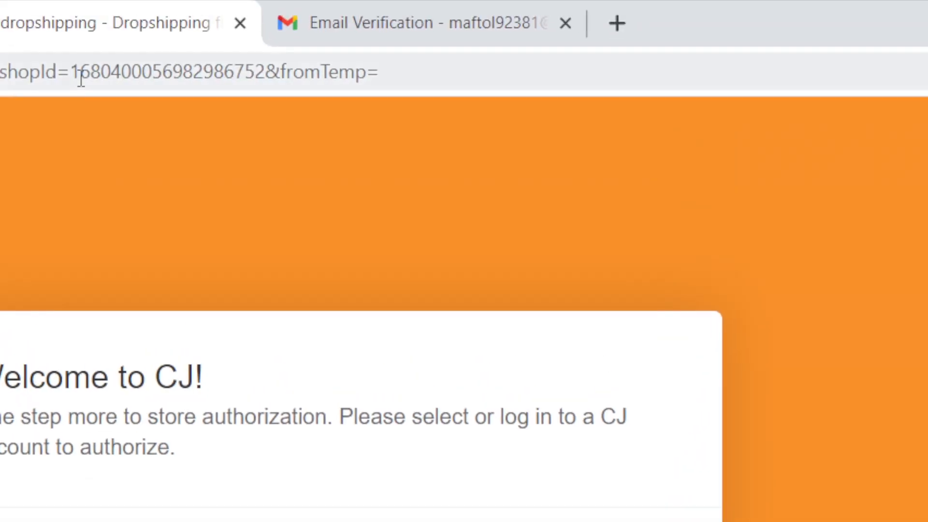
left_click(80, 77)
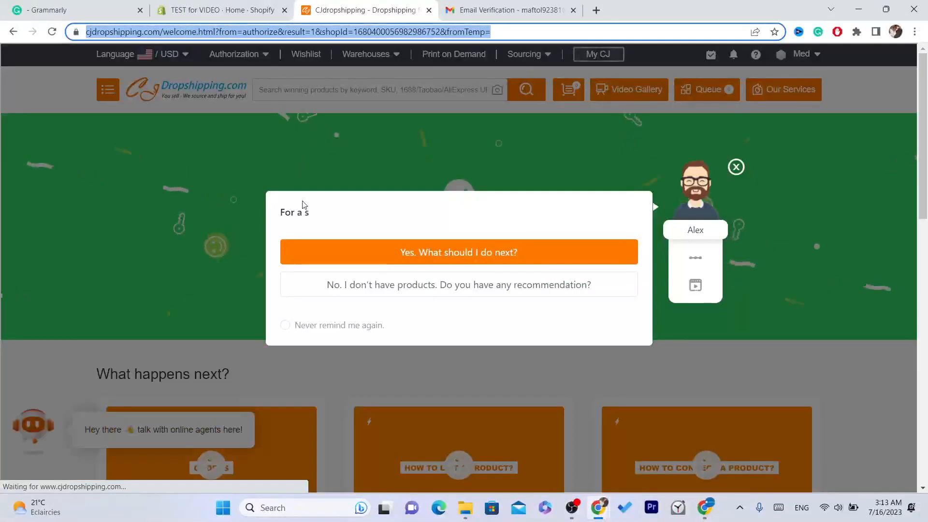
Step: Dismiss the assistant popup and scroll down to the List Now card
left_click(736, 167)
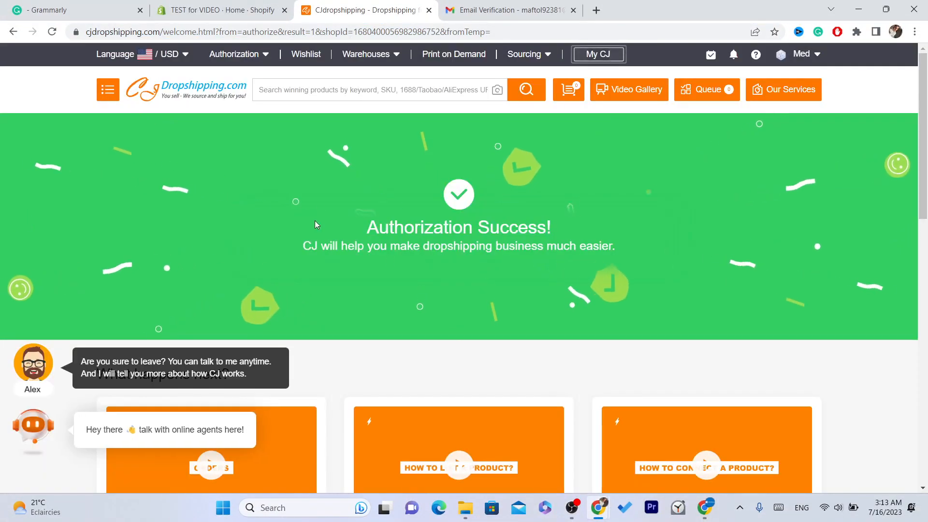
left_click_drag(315, 220, 451, 246)
left_click_drag(430, 388, 787, 396)
left_click(787, 396)
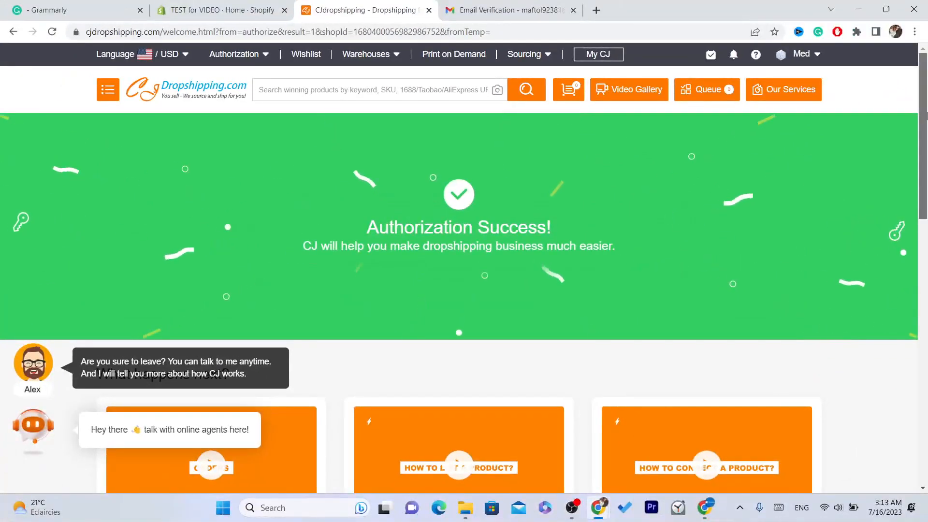
scroll(926, 116, "down", 7)
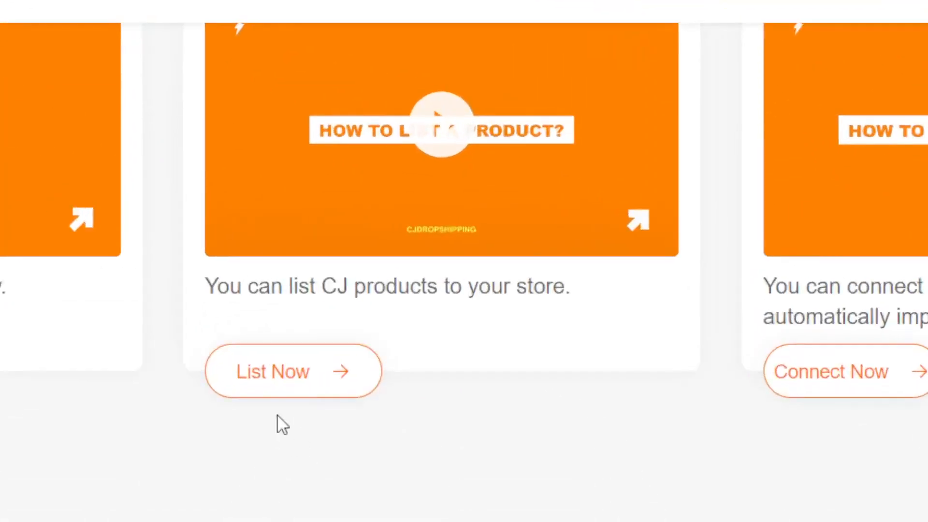
Step: Close the chatbot greeting and browse CJ products, briefly checking the Shopify admin tab
left_click(272, 382)
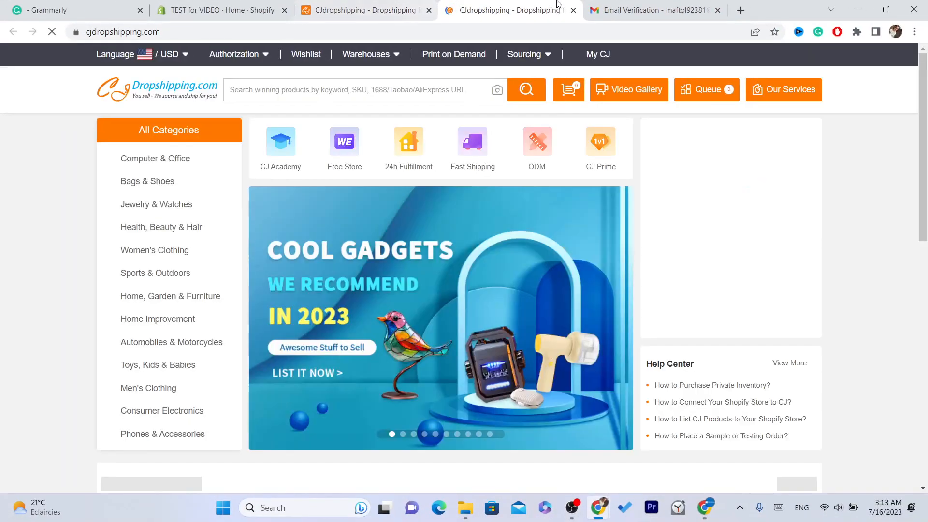
scroll(765, 133, "down", 6)
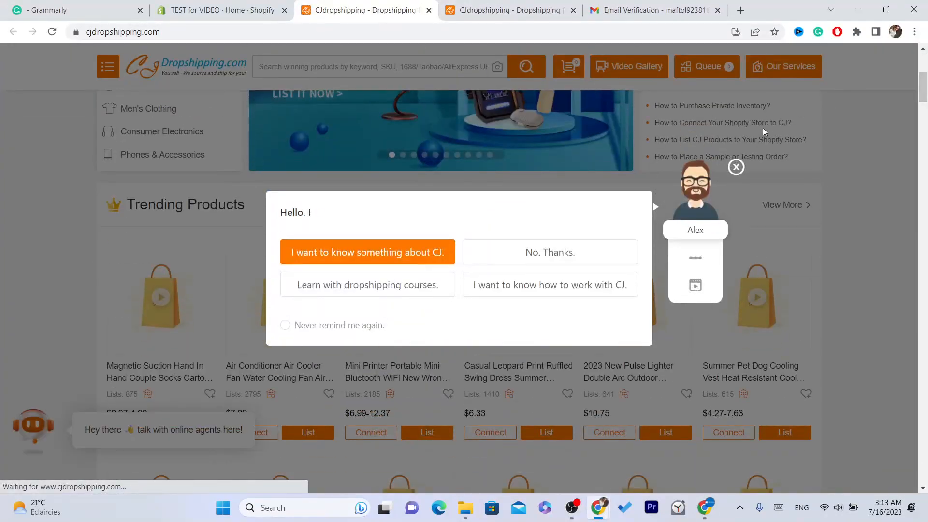
left_click(736, 167)
scroll(926, 102, "down", 3)
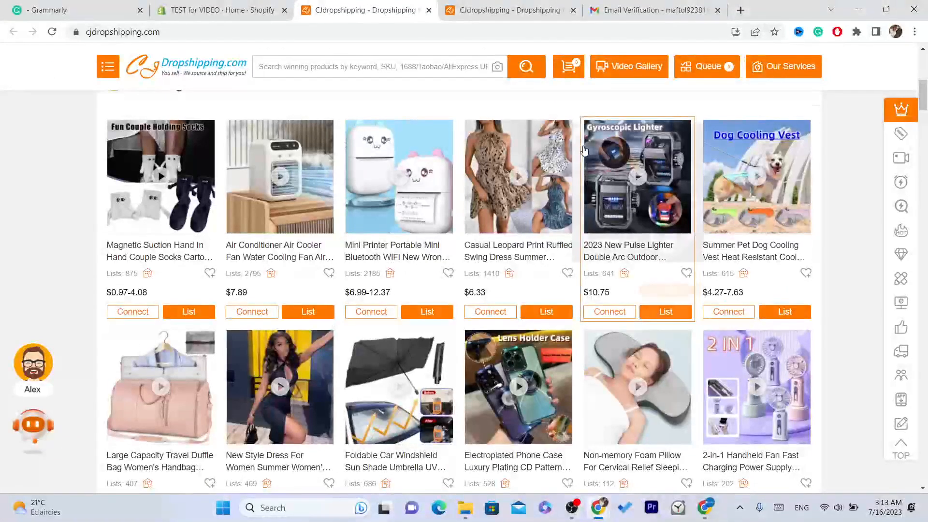
mouse_move(154, 289)
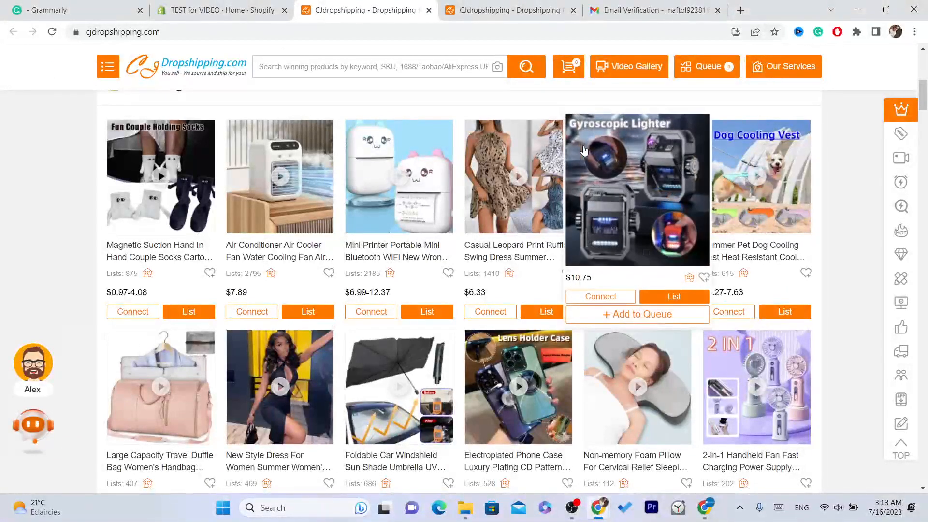
left_click(238, 5)
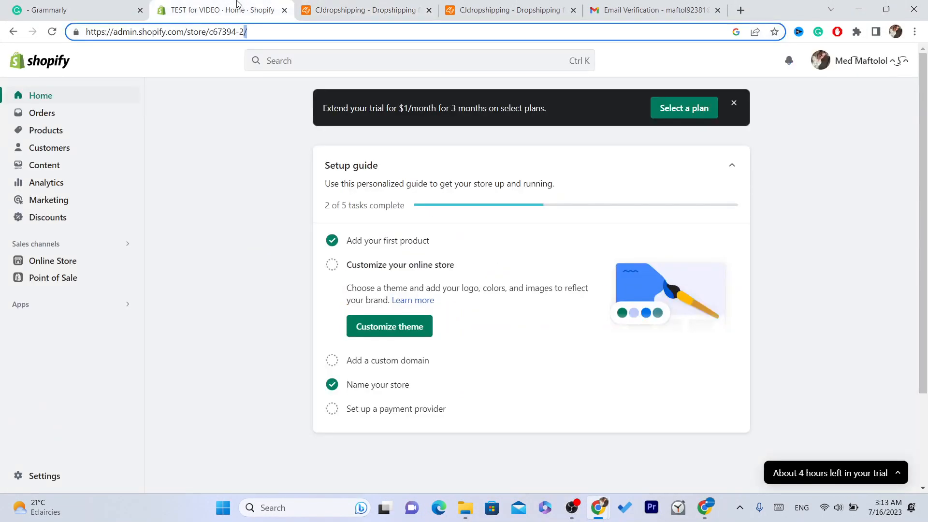
left_click(347, 6)
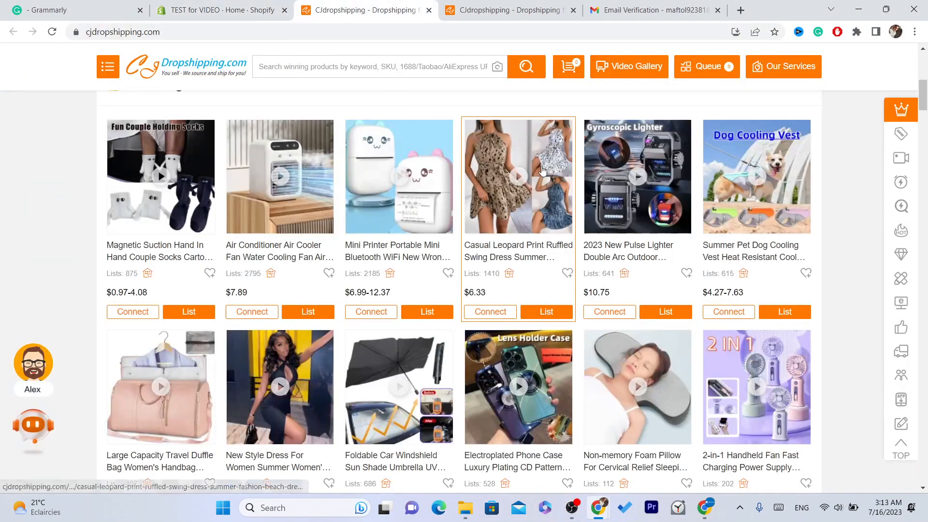
Step: Open the Casual Leopard Print Ruffled Swing Dress from Trending Products
scroll(924, 102, "down", 2)
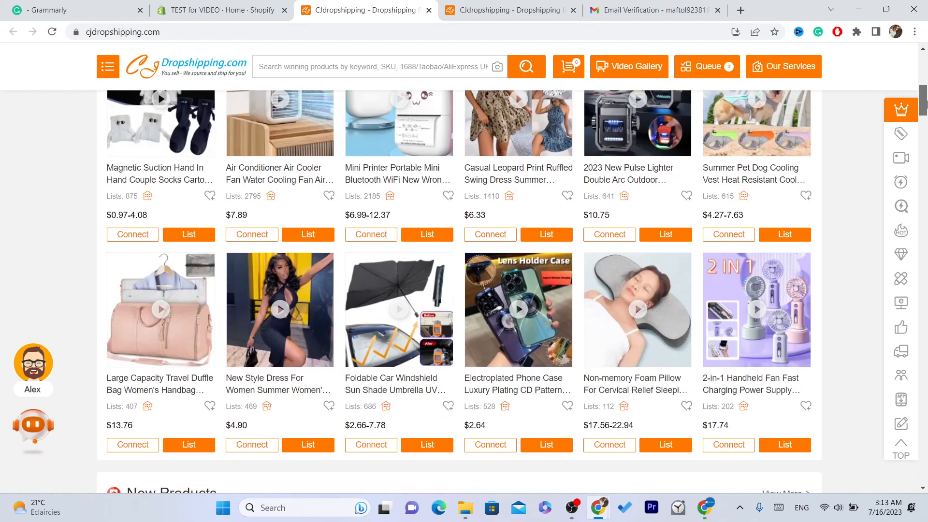
scroll(924, 94, "up", 10)
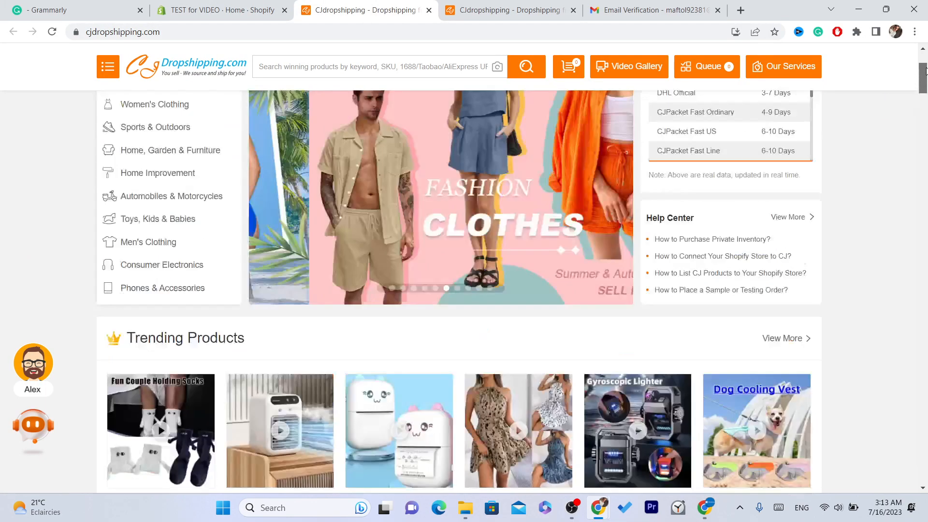
scroll(924, 83, "down", 10)
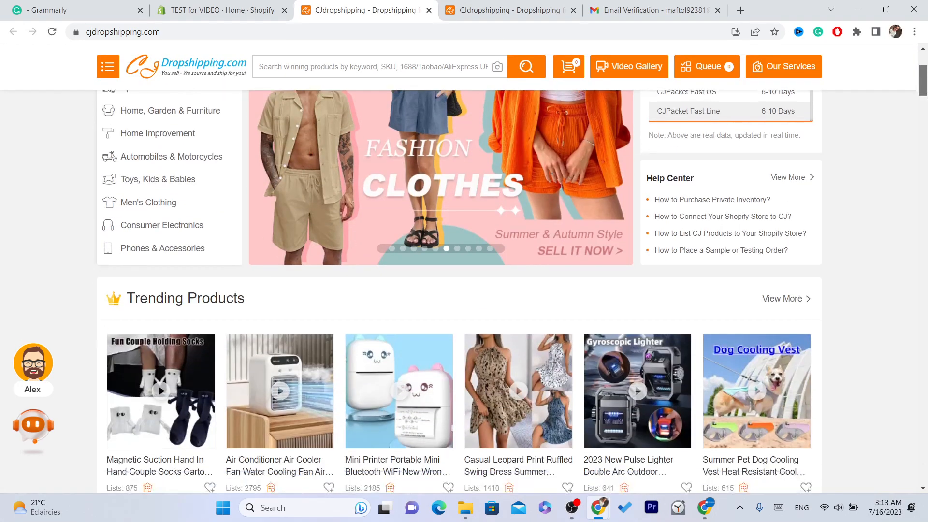
scroll(924, 82, "up", 4)
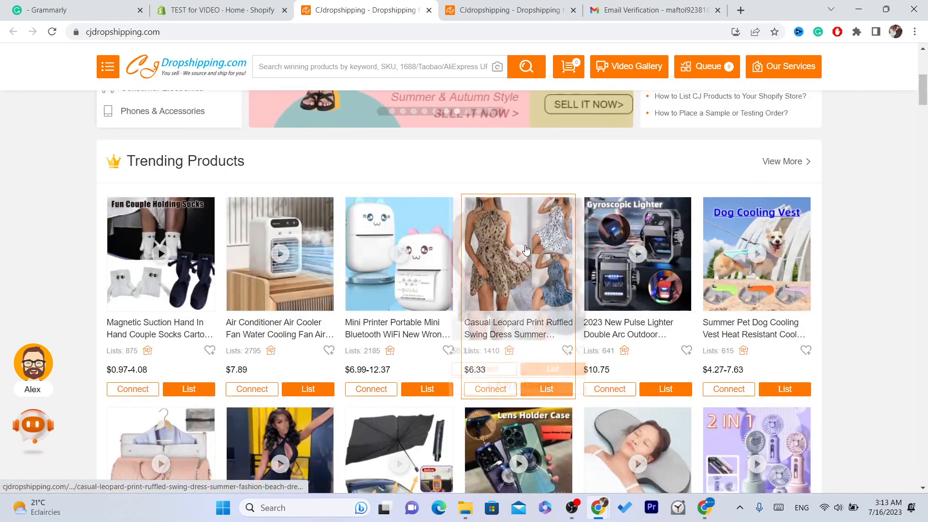
left_click(525, 212)
left_click_drag(450, 4, 346, 6)
Step: Start listing the dress, adding product type TEST and vendor TESR
left_click(348, 30)
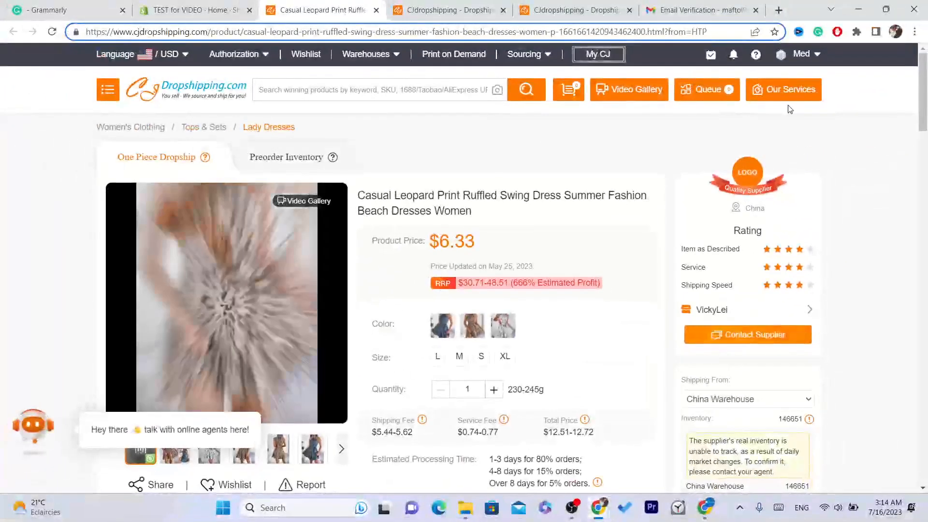
scroll(789, 109, "down", 6)
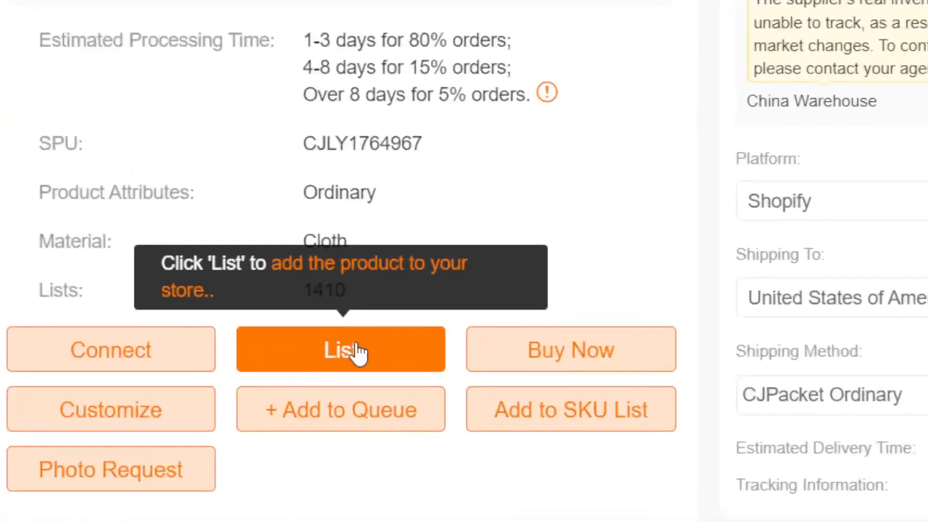
left_click(358, 353)
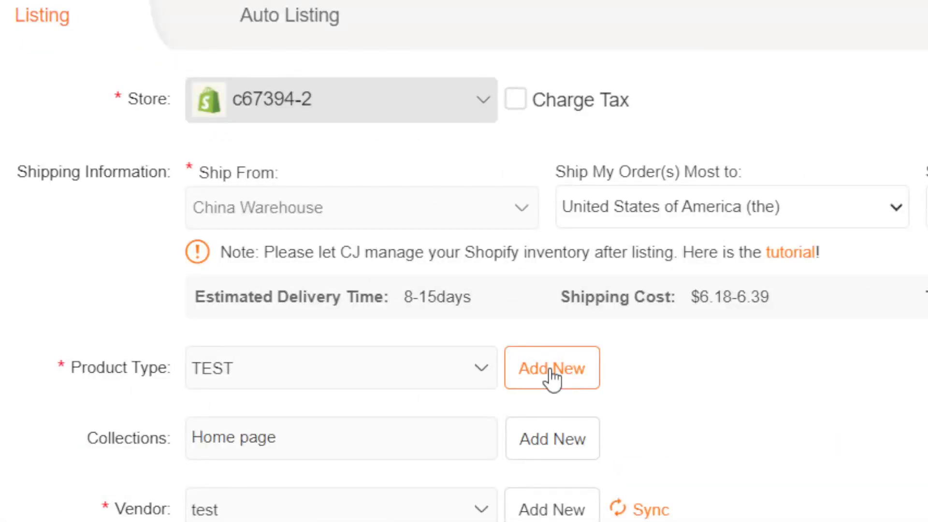
left_click(551, 377)
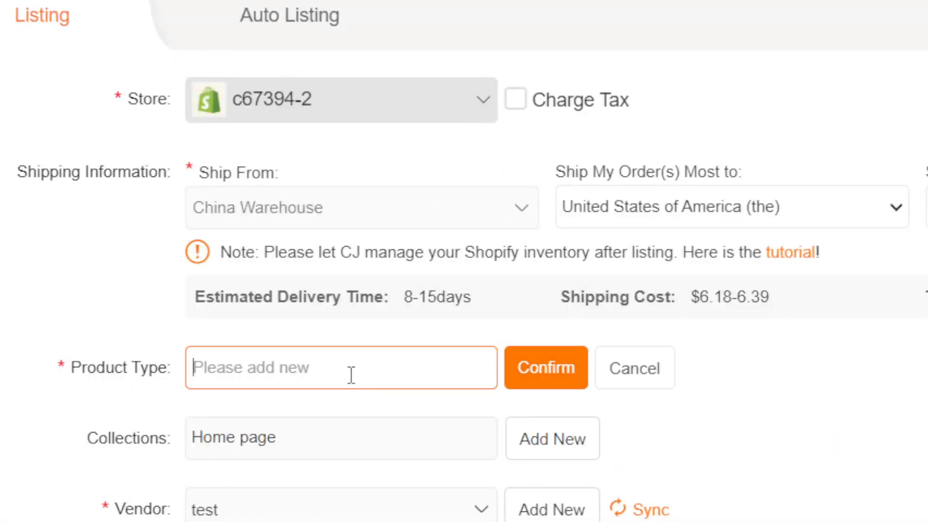
type("TE")
type("ST")
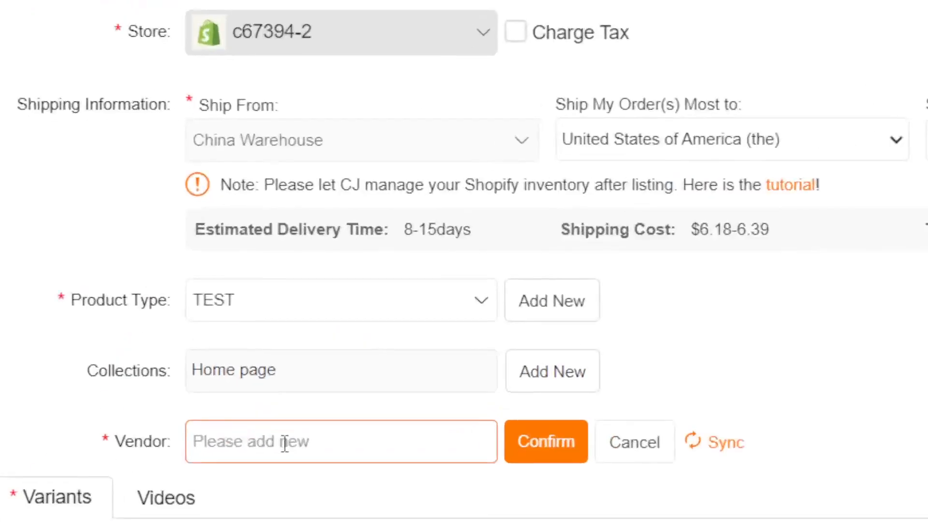
left_click(284, 443)
type("TESR")
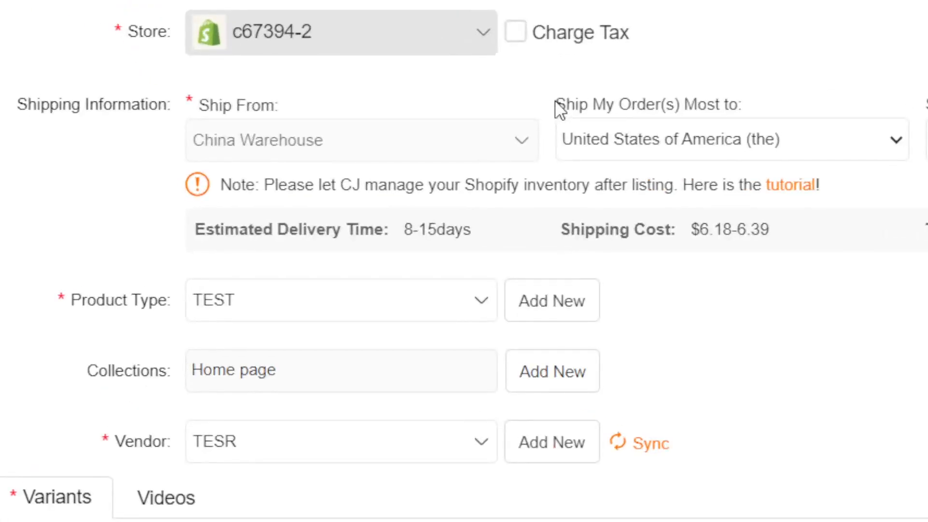
left_click_drag(383, 172, 460, 171)
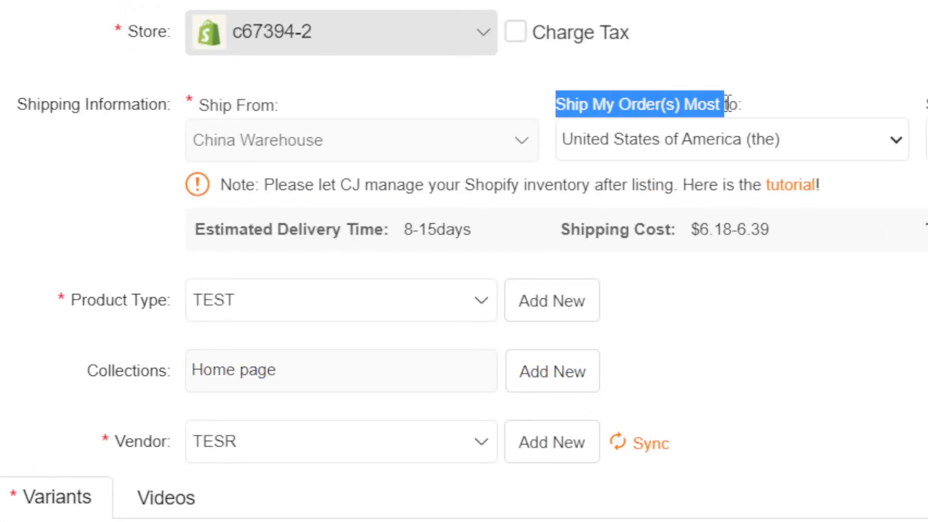
left_click(752, 112)
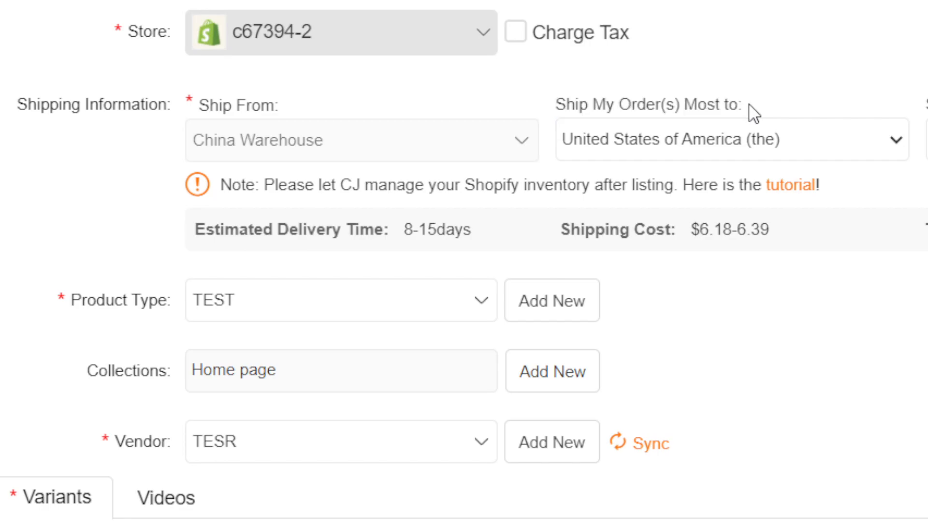
Step: Keep the United States as the Ship To destination
left_click(655, 145)
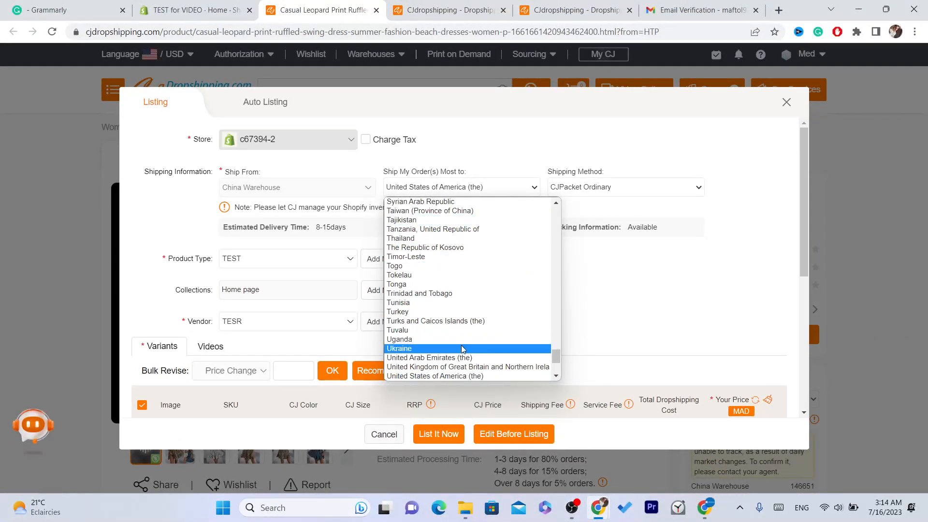
left_click(454, 378)
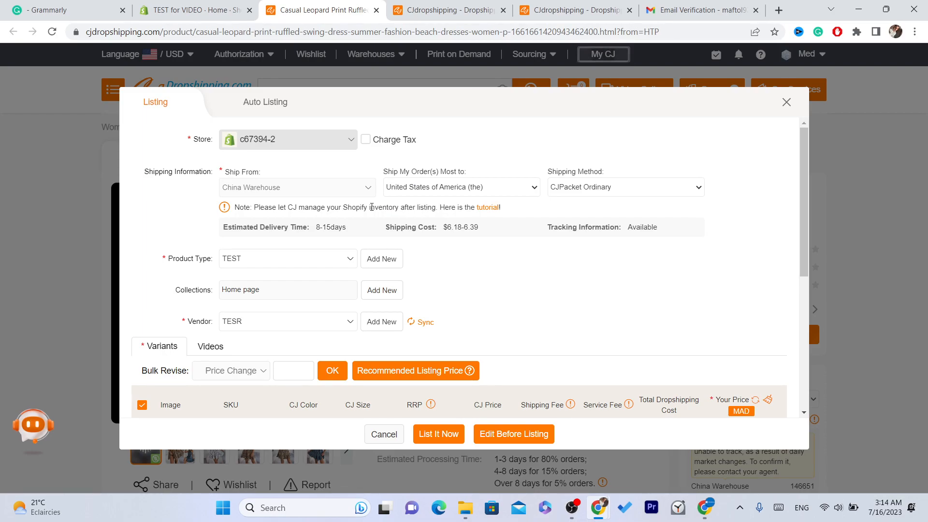
left_click(444, 186)
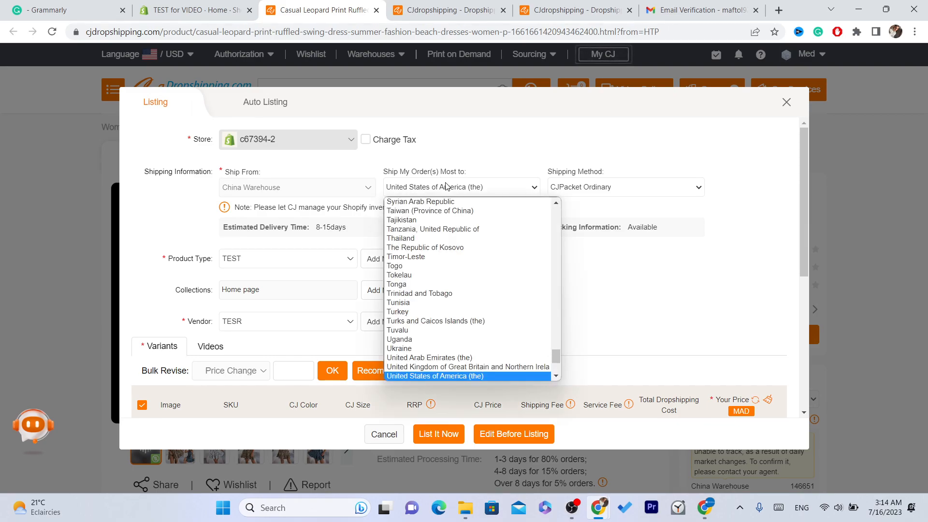
left_click(420, 113)
left_click(445, 377)
left_click(422, 188)
left_click(431, 103)
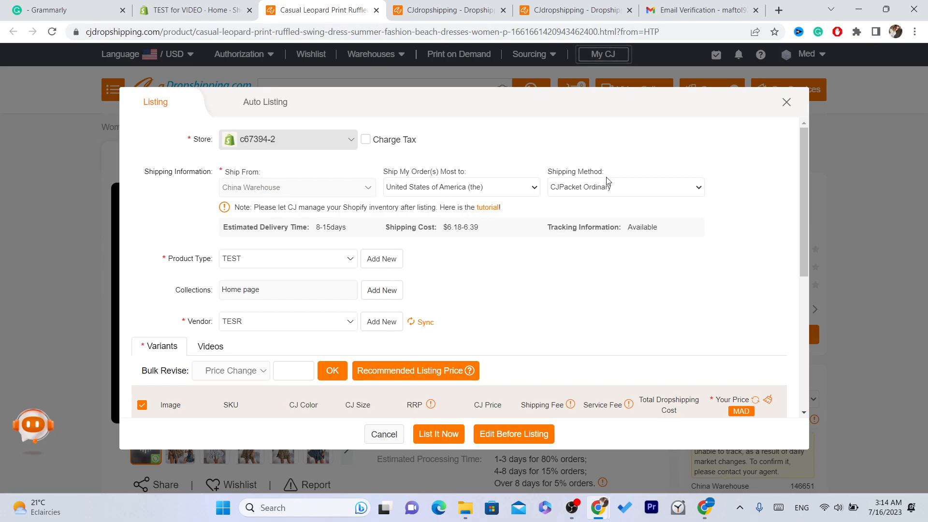
Step: Choose CJPacket Sensitive as the shipping method to the United States
left_click(598, 192)
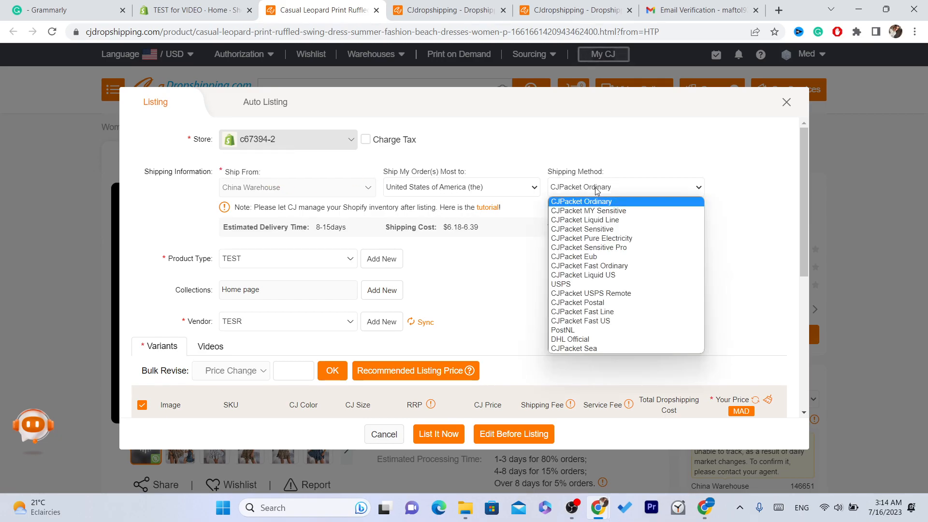
left_click(594, 231)
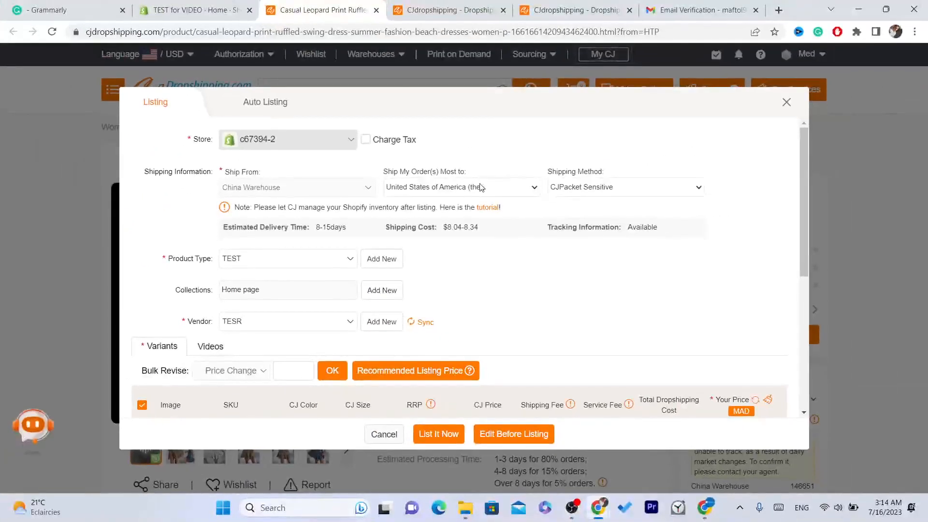
left_click_drag(387, 169, 478, 170)
left_click(427, 196)
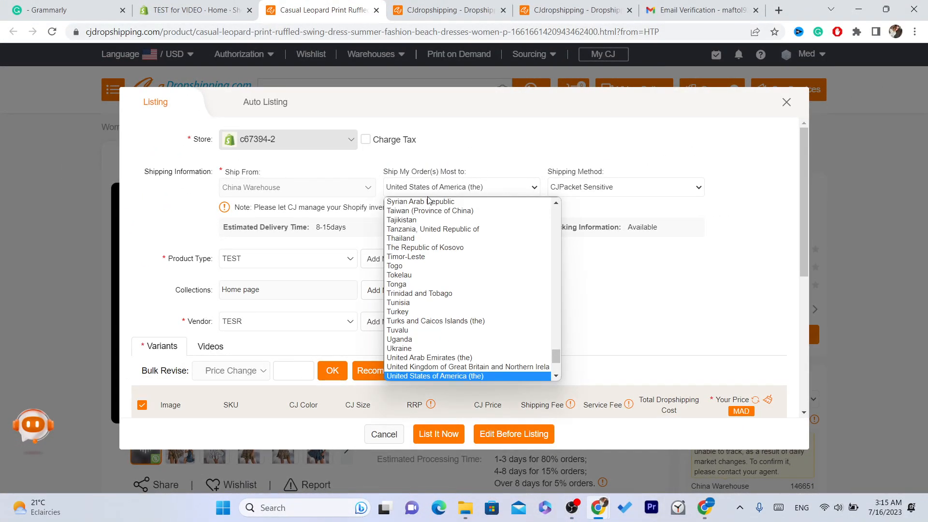
left_click(422, 189)
left_click_drag(802, 222, 810, 314)
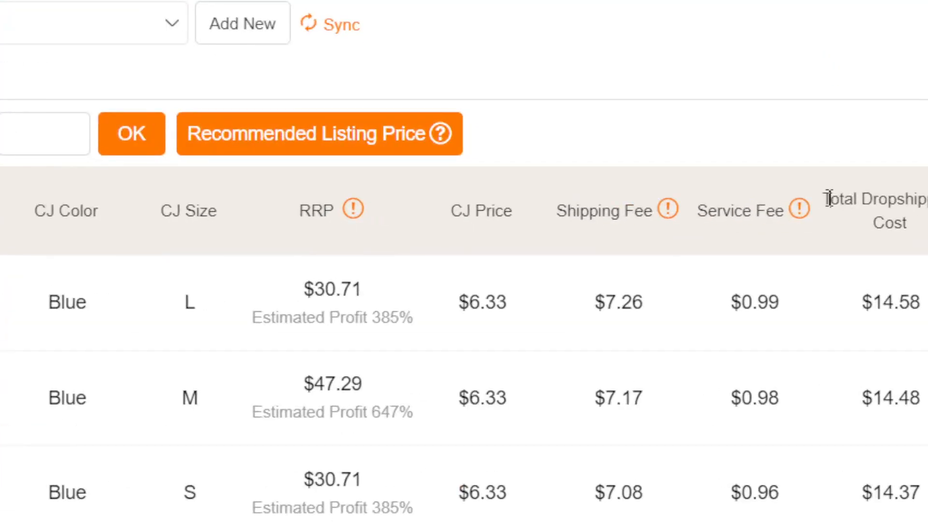
Step: Check the $14.58 total cost and bulk-set Your Price to 27 for all variants
left_click_drag(829, 198, 921, 271)
double_click(898, 334)
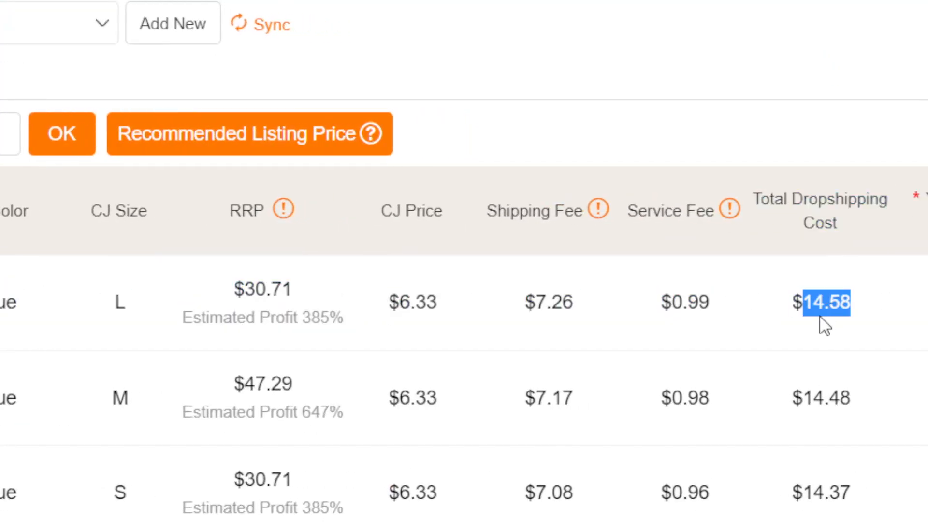
triple_click(809, 301)
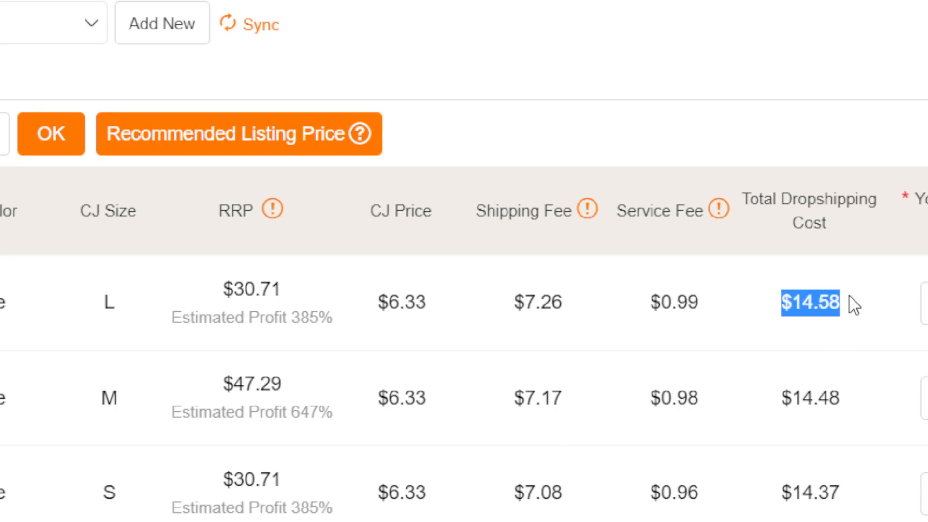
left_click(81, 150)
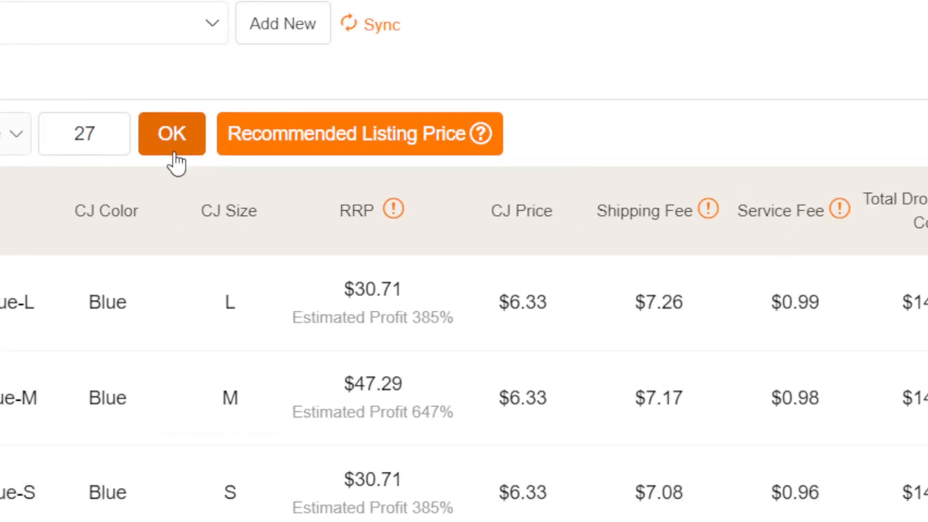
left_click(175, 157)
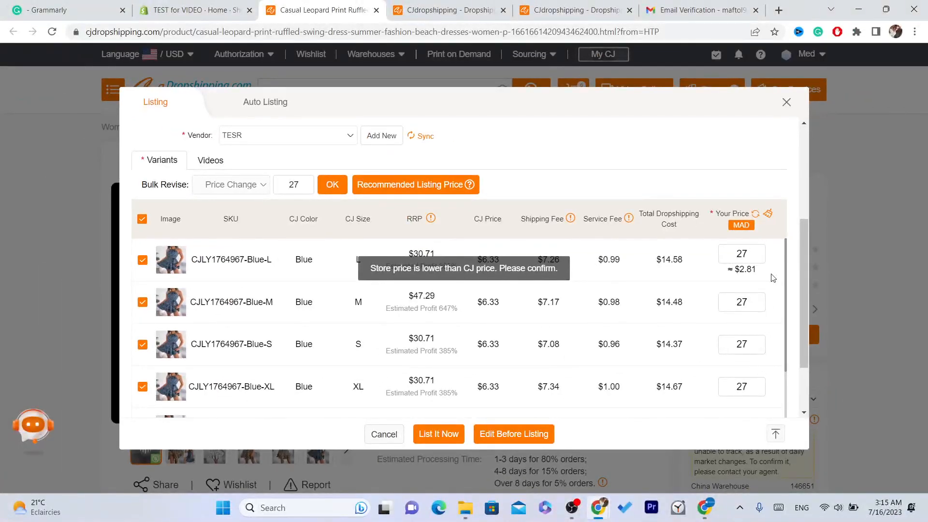
Step: Scroll through the variants to review prices and the Khaki-M estimated profit
left_click_drag(807, 265, 804, 366)
left_click_drag(805, 314, 807, 172)
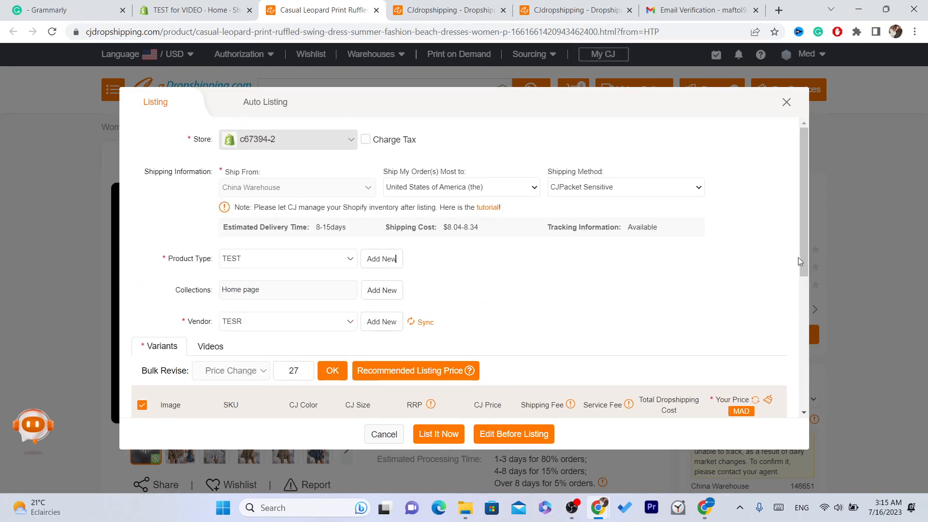
left_click_drag(802, 258, 811, 325)
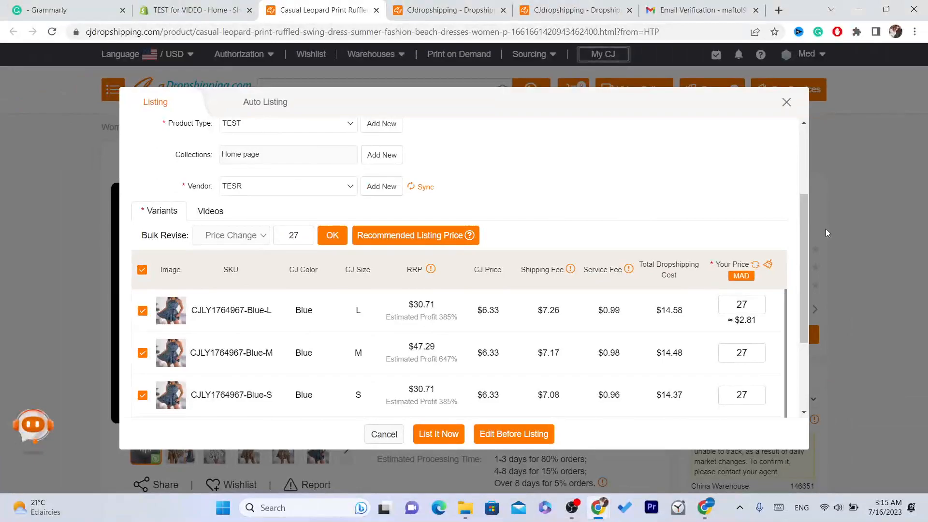
left_click_drag(801, 227, 804, 186)
left_click_drag(802, 224, 811, 380)
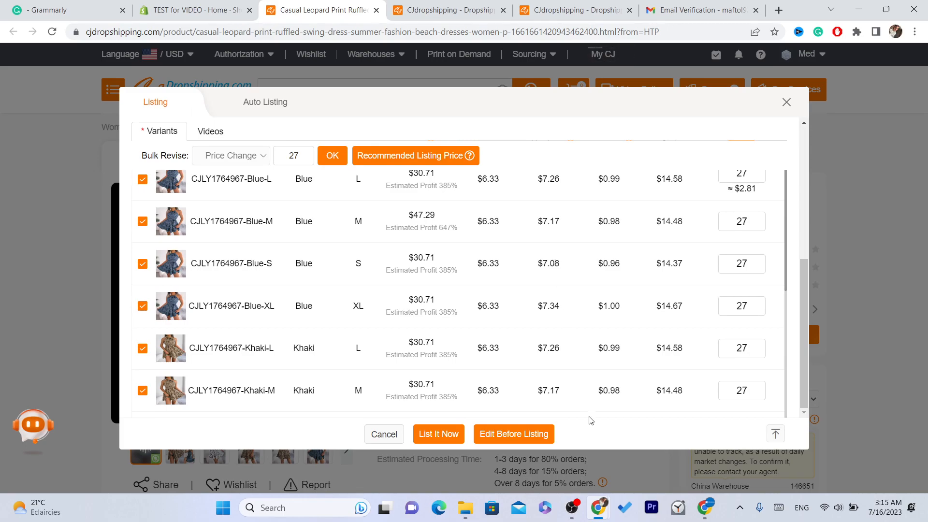
triple_click(423, 399)
left_click(423, 416)
triple_click(412, 398)
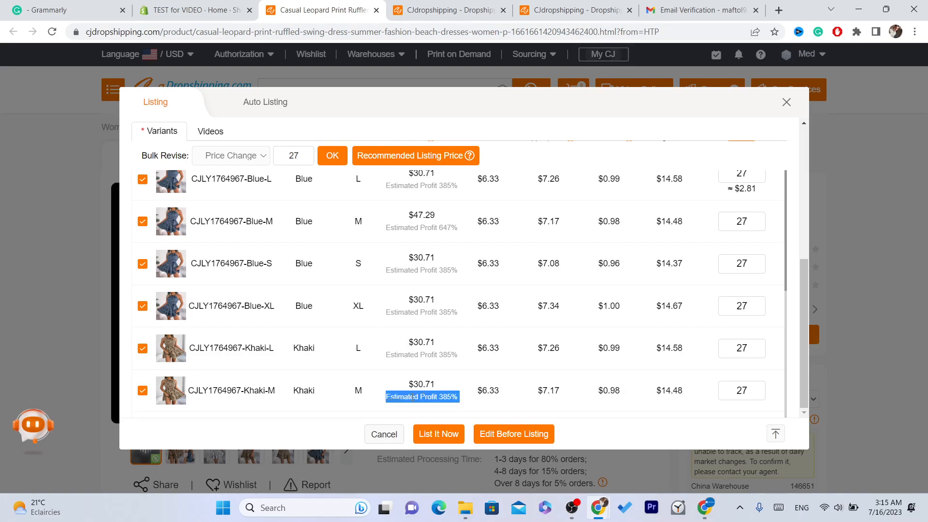
left_click(312, 419)
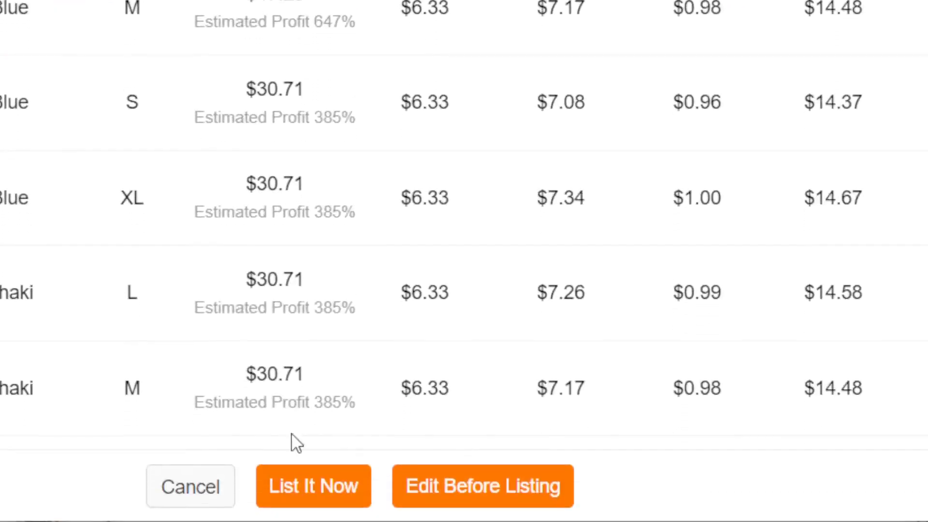
Step: Submit the dress with List It Now and check the listing-in-progress message
left_click(293, 443)
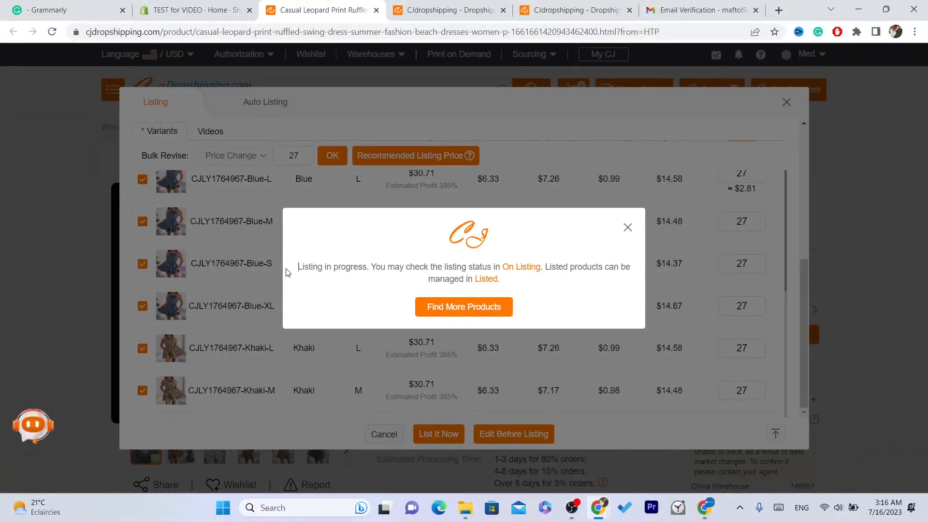
left_click_drag(64, 177, 545, 206)
left_click(546, 204)
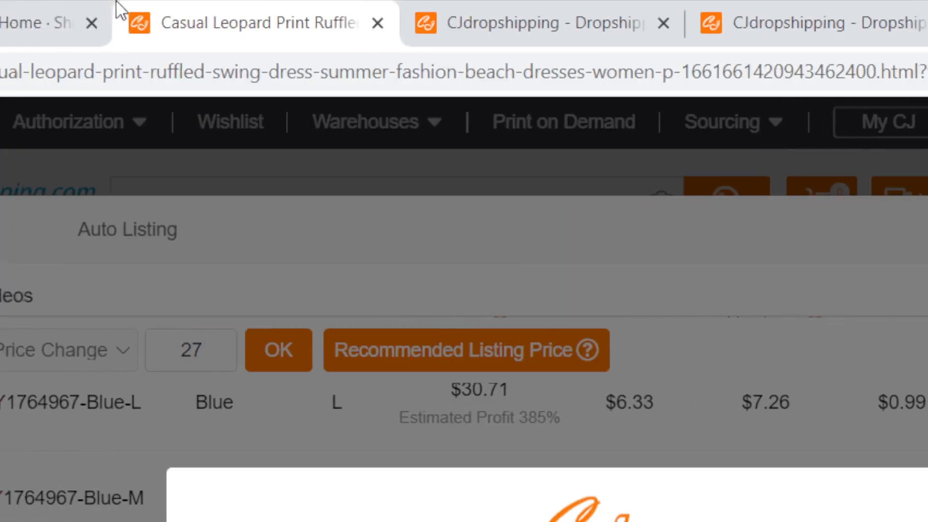
Step: From the Shopify admin Products list, preview the leopard dress on the Online Store
left_click(79, 7)
left_click(62, 259)
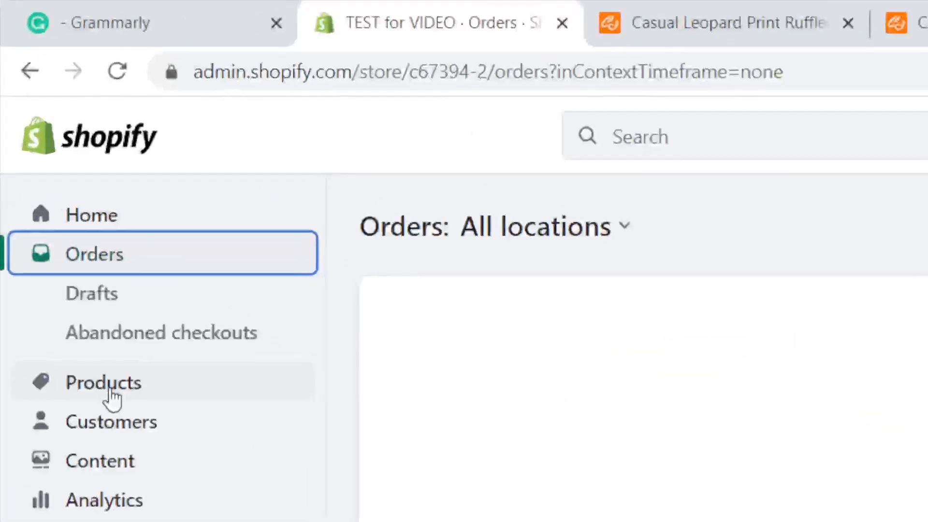
left_click(111, 393)
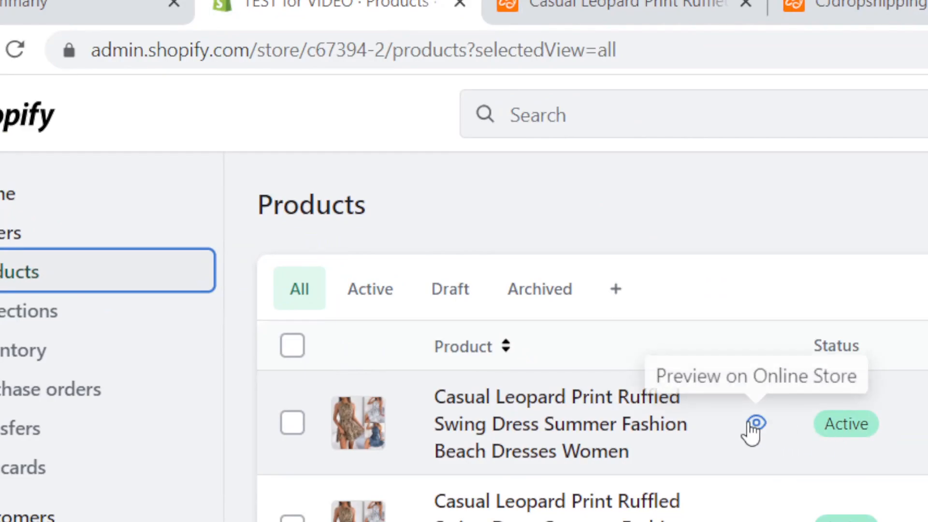
left_click(858, 445)
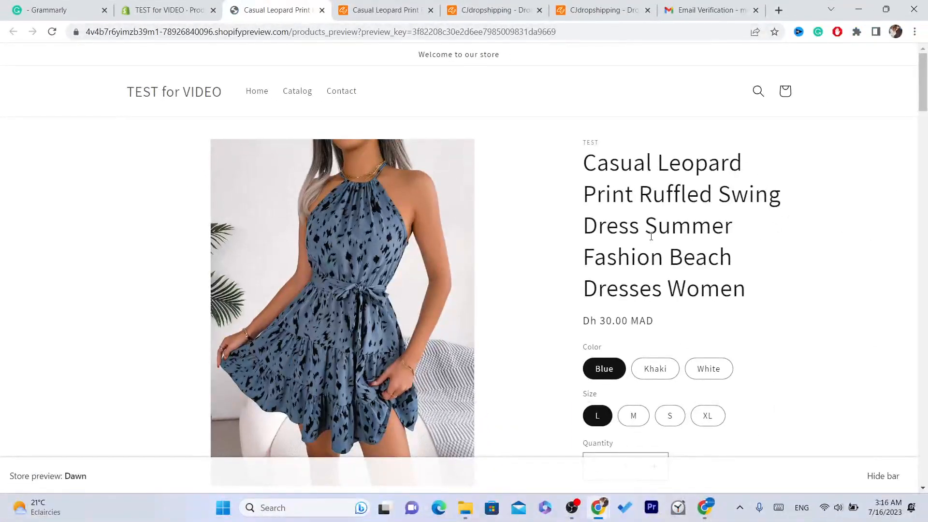
Step: Review the dress title on the storefront, briefly checking the CJdropshipping tab
mouse_move(921, 56)
left_mouse_down()
mouse_move(921, 104)
mouse_move(920, 55)
left_mouse_up()
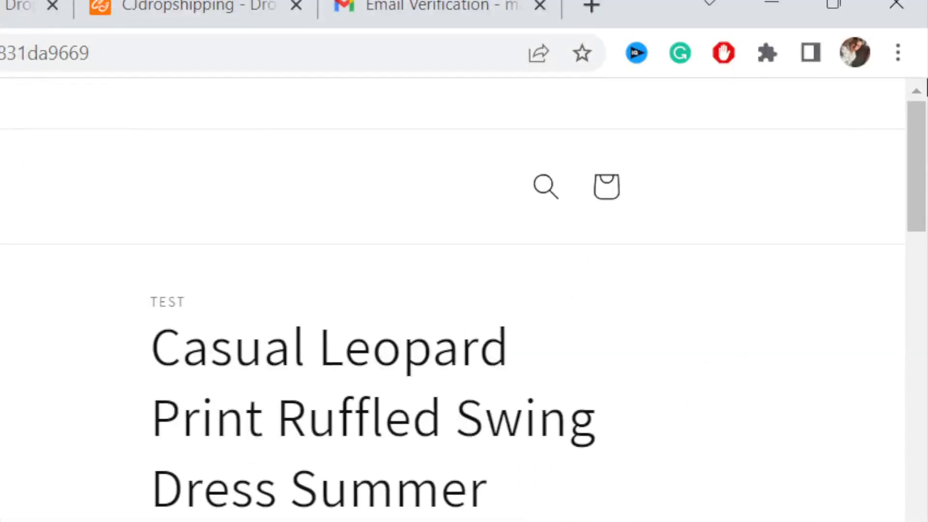
left_click_drag(926, 112, 927, 338)
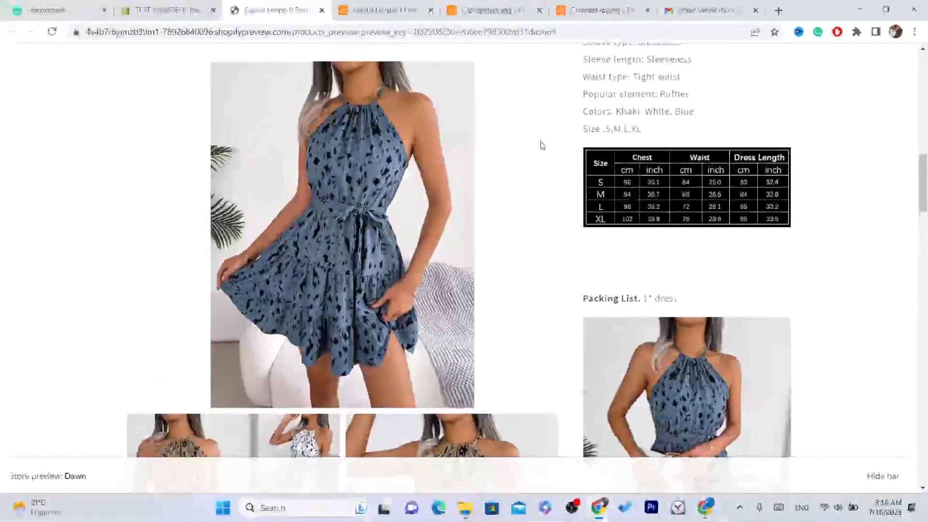
left_click_drag(920, 183, 918, 72)
left_click_drag(573, 169, 746, 289)
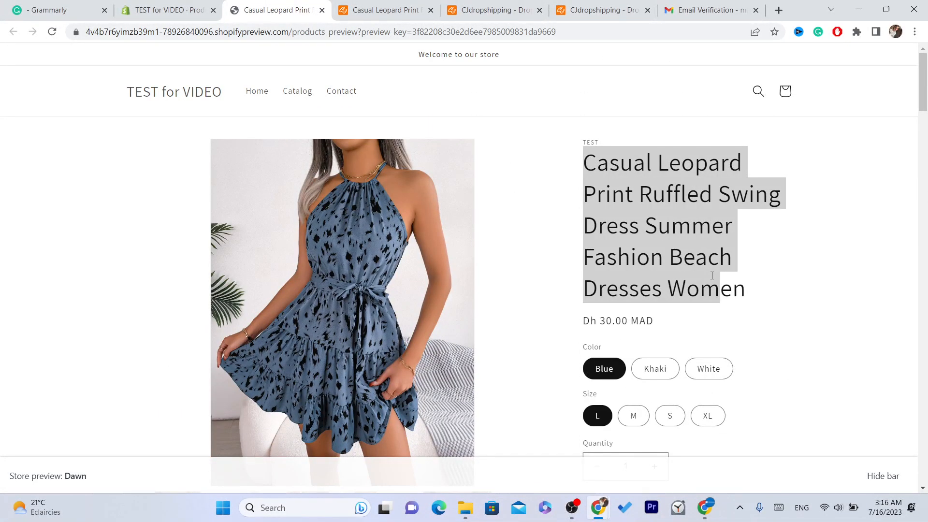
left_click(747, 288)
left_click(407, 5)
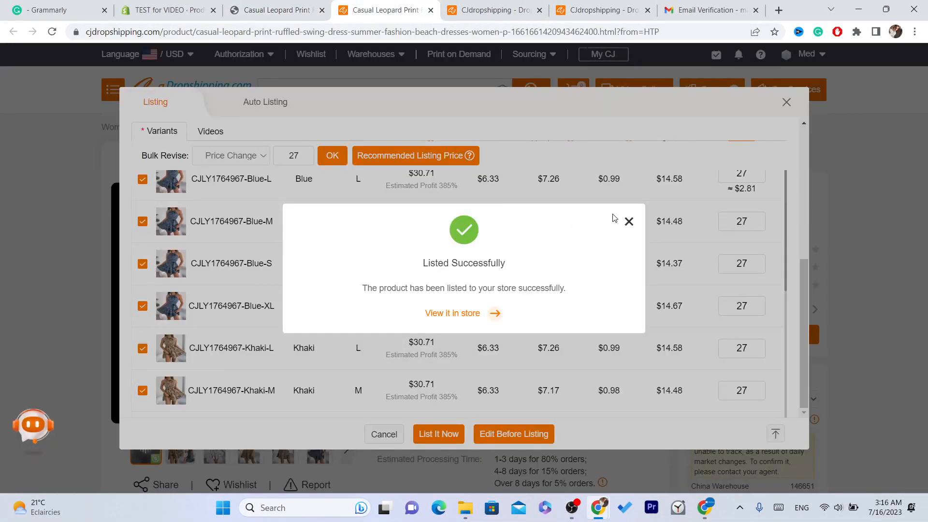
left_click(286, 8)
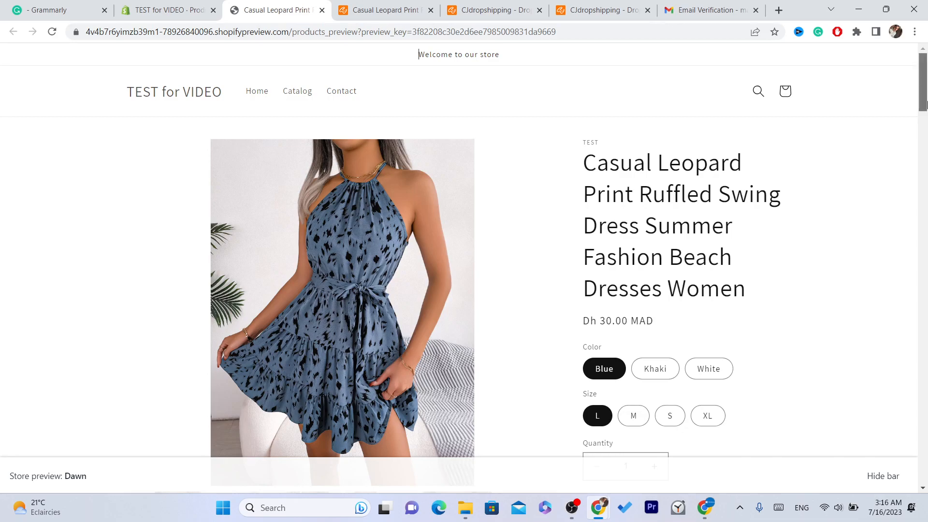
Step: Scroll the product page to verify the Dh 30.00 MAD price and details
scroll(458, 201, "down", 2)
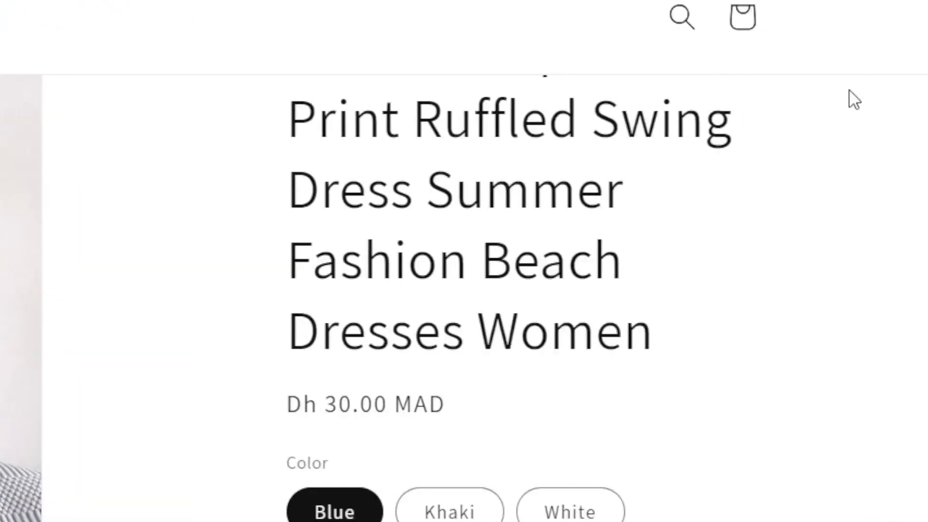
left_click_drag(927, 103, 927, 75)
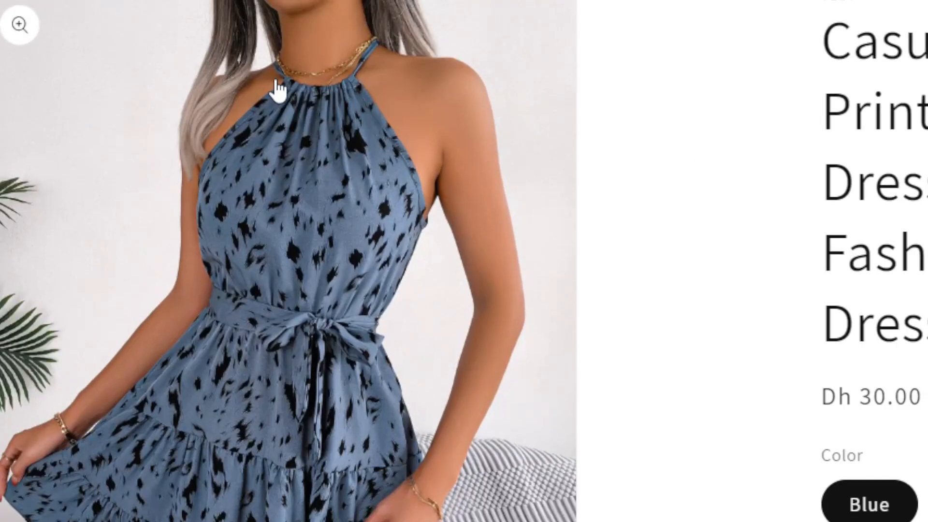
left_click(848, 128)
left_click_drag(926, 79, 917, 155)
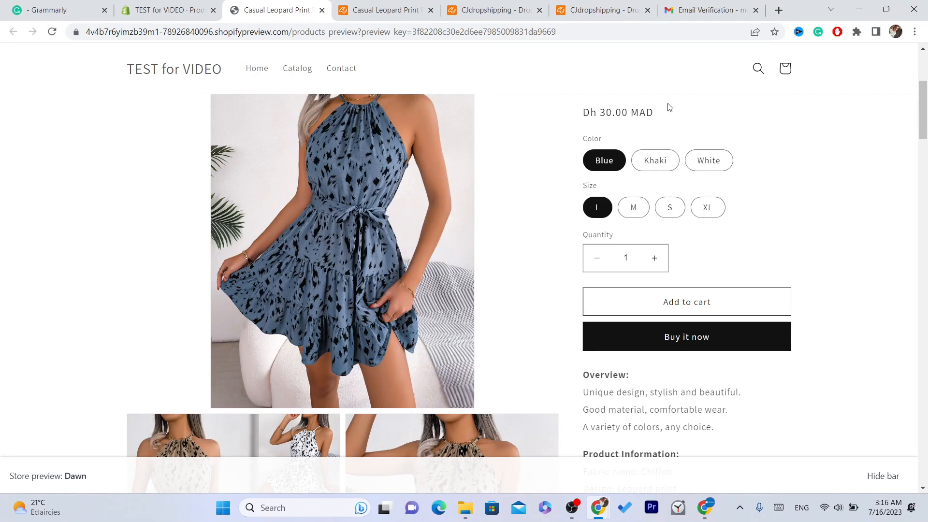
triple_click(635, 109)
left_click(528, 117)
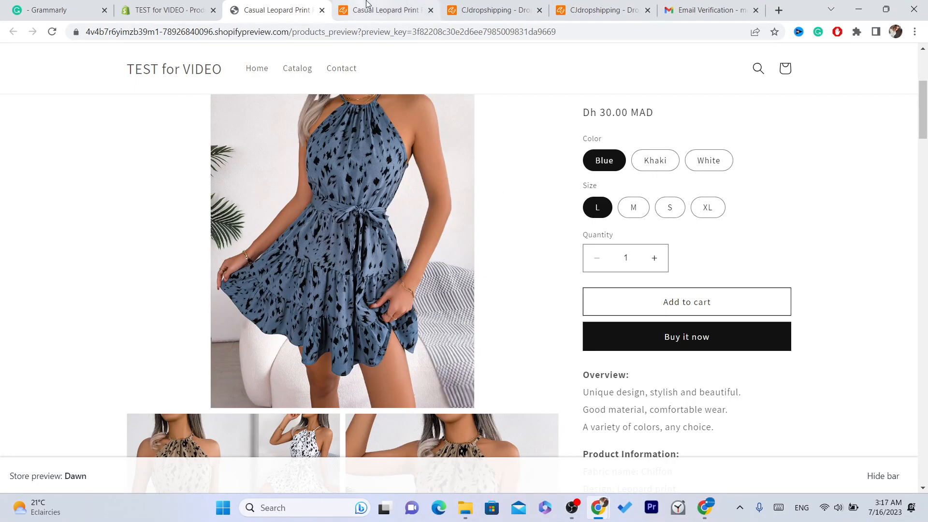
left_click_drag(924, 112, 925, 170)
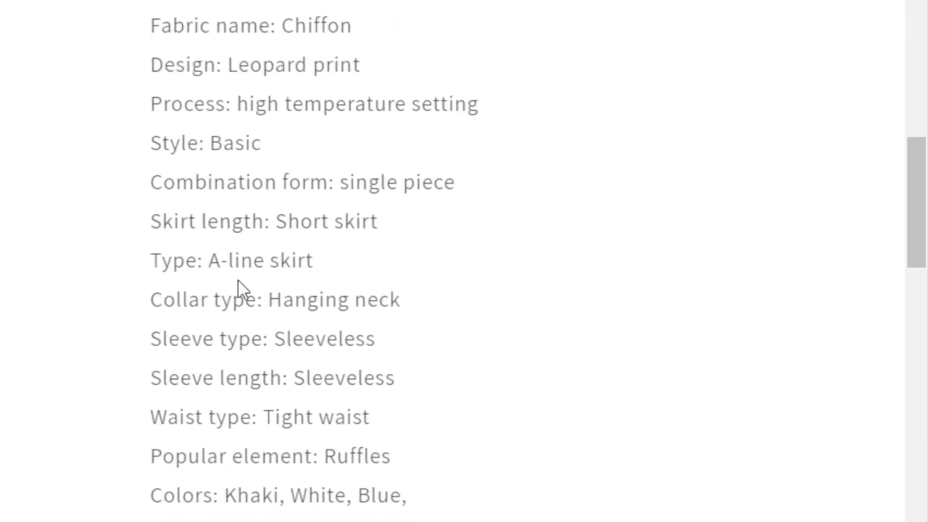
left_click_drag(290, 497, 195, 7)
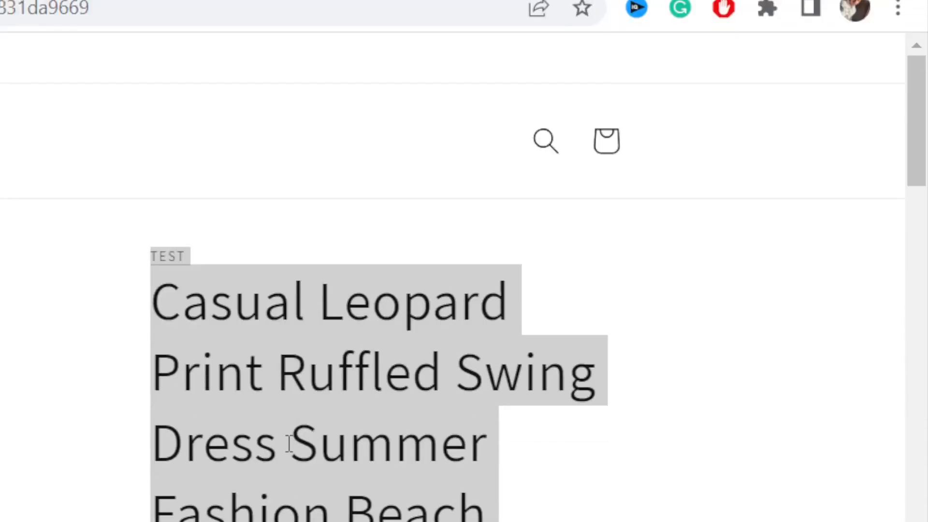
left_click(288, 444)
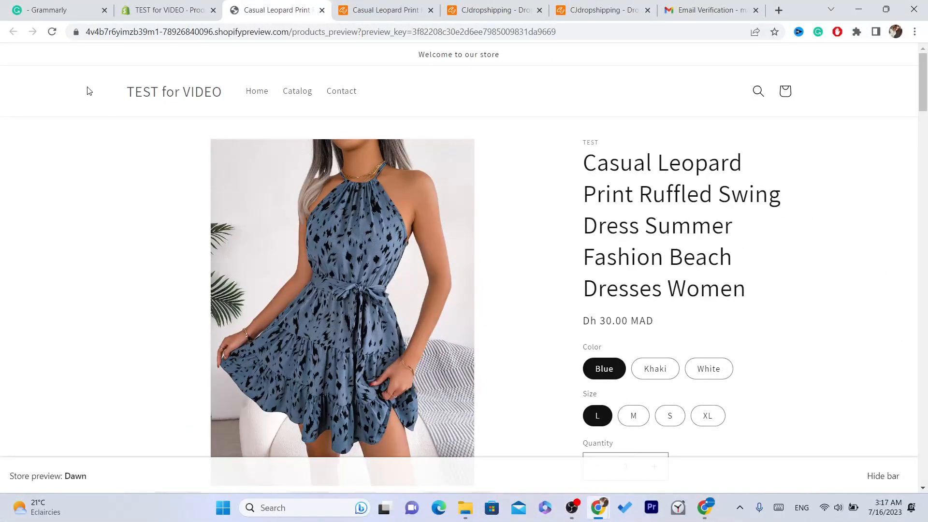
mouse_move(579, 161)
left_mouse_down()
mouse_move(762, 290)
mouse_move(648, 189)
mouse_move(586, 168)
left_mouse_up()
left_click(586, 168)
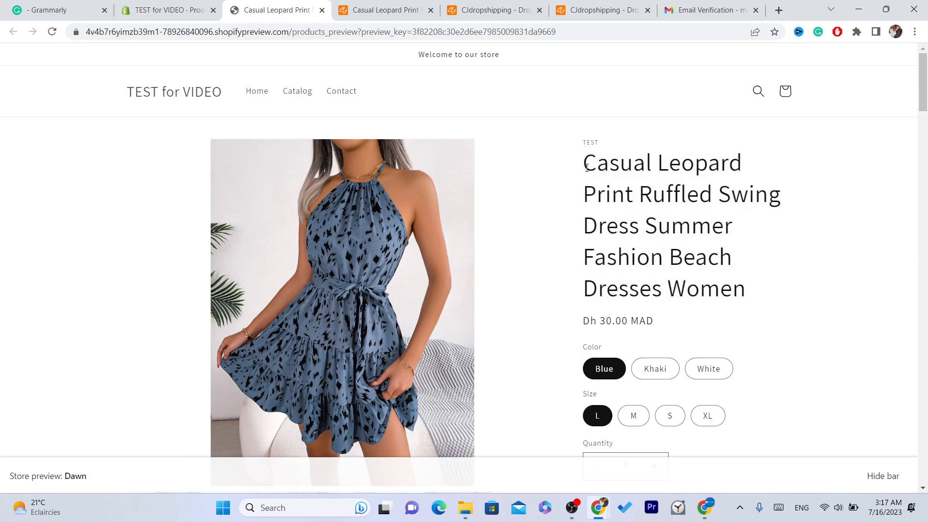